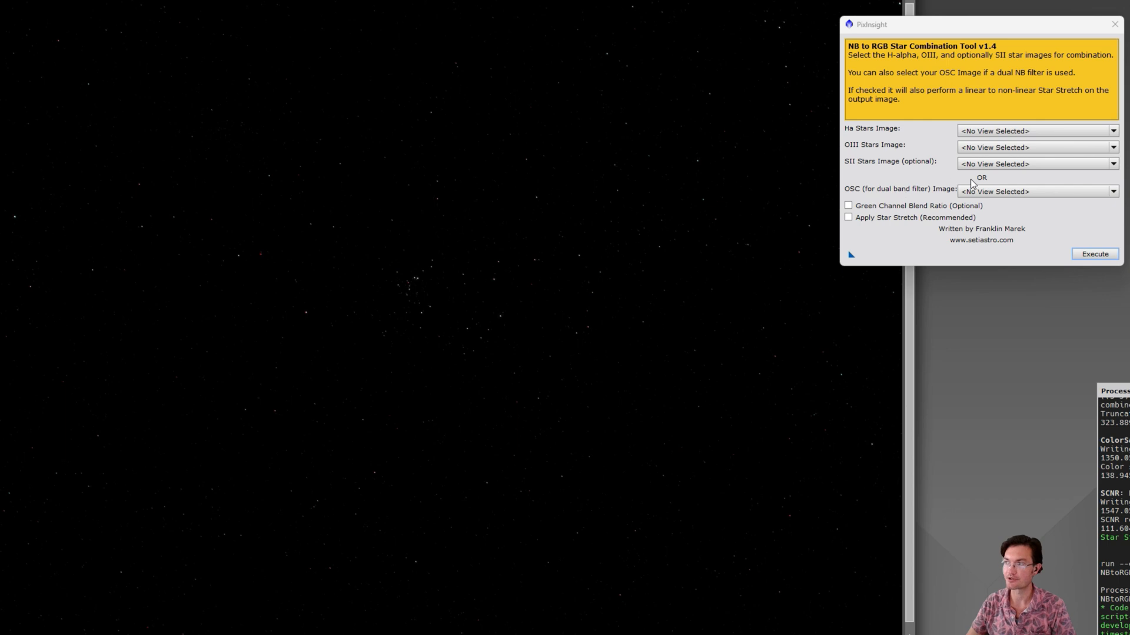
click(854, 207)
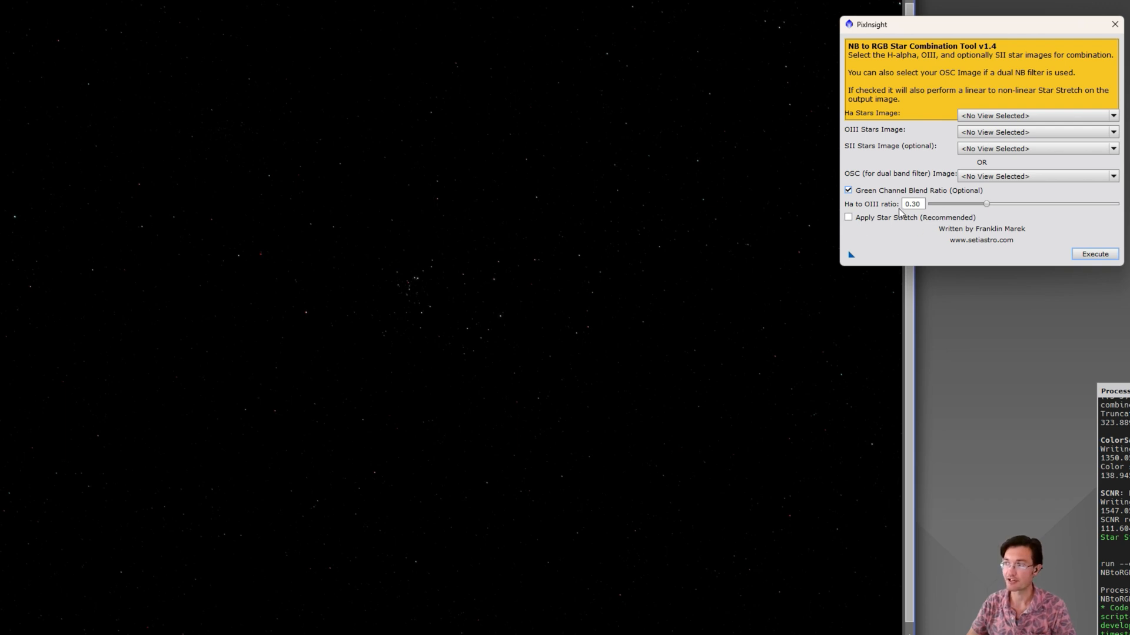
click(848, 191)
click(847, 218)
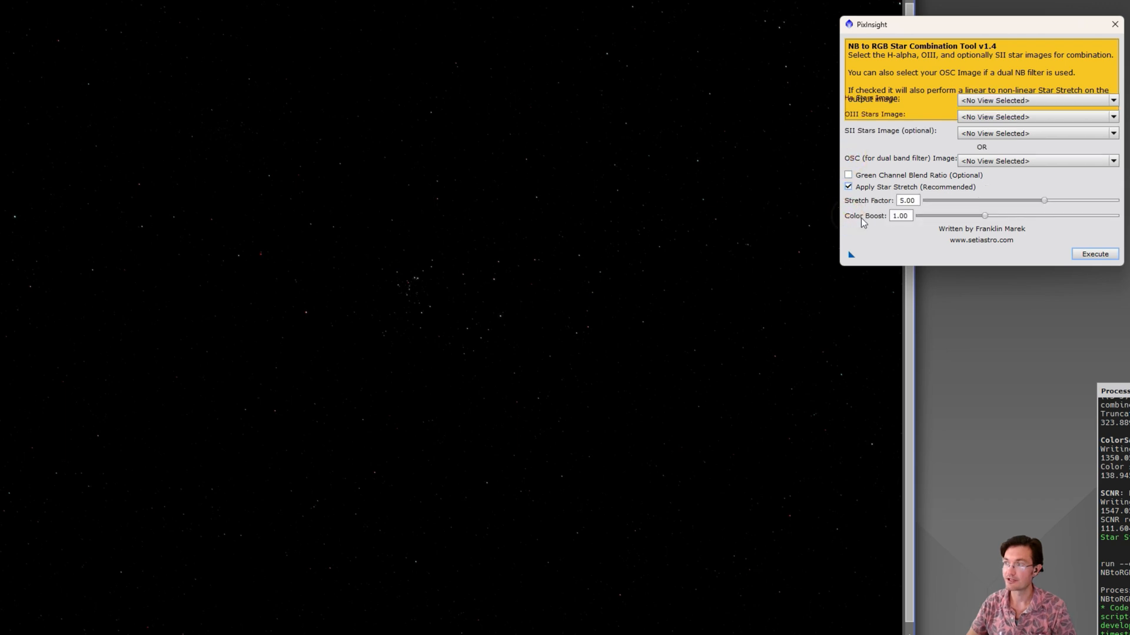
click(848, 188)
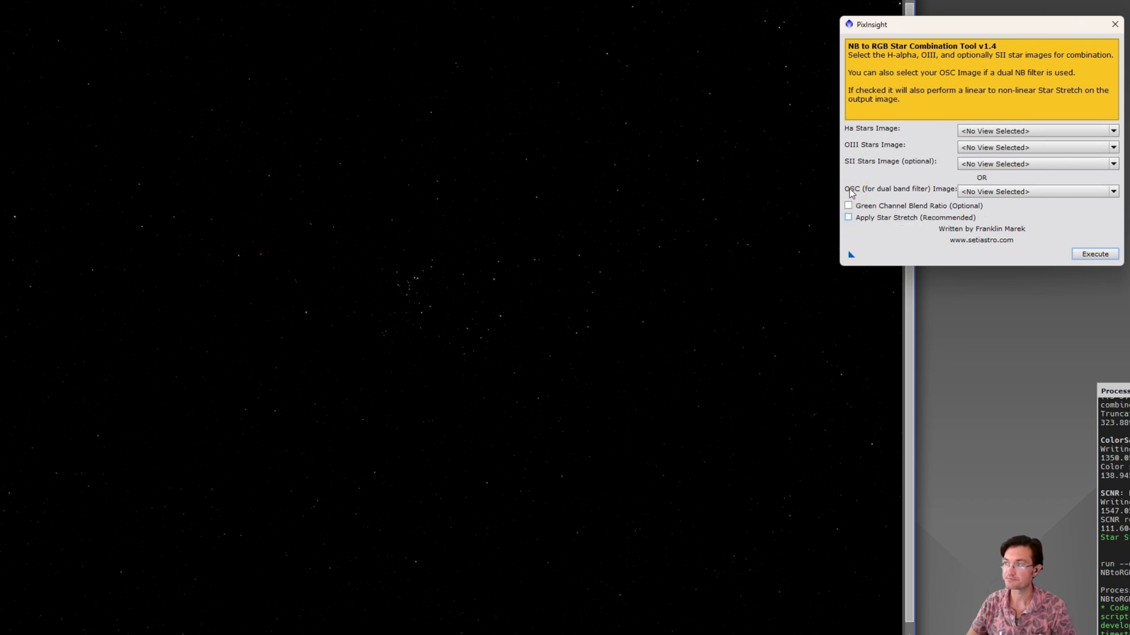
- Create stretched RGB stars from NB_stars as the dual-band OSC image with Apply Star Stretch enabled, and reposition the result window
click(1000, 195)
click(1007, 240)
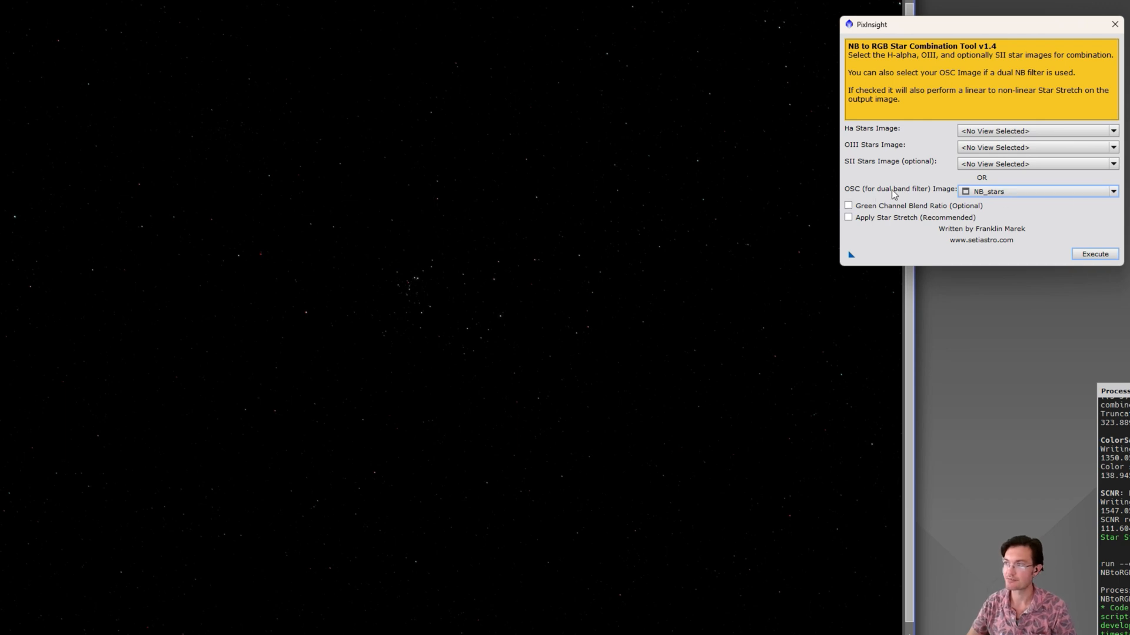
click(860, 221)
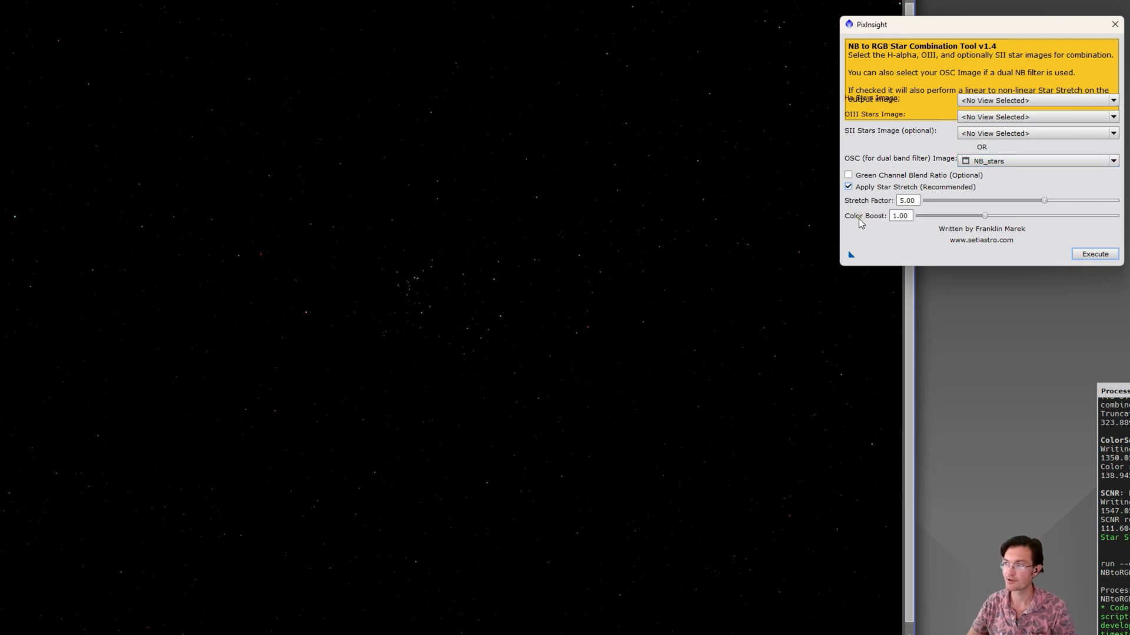
click(1094, 255)
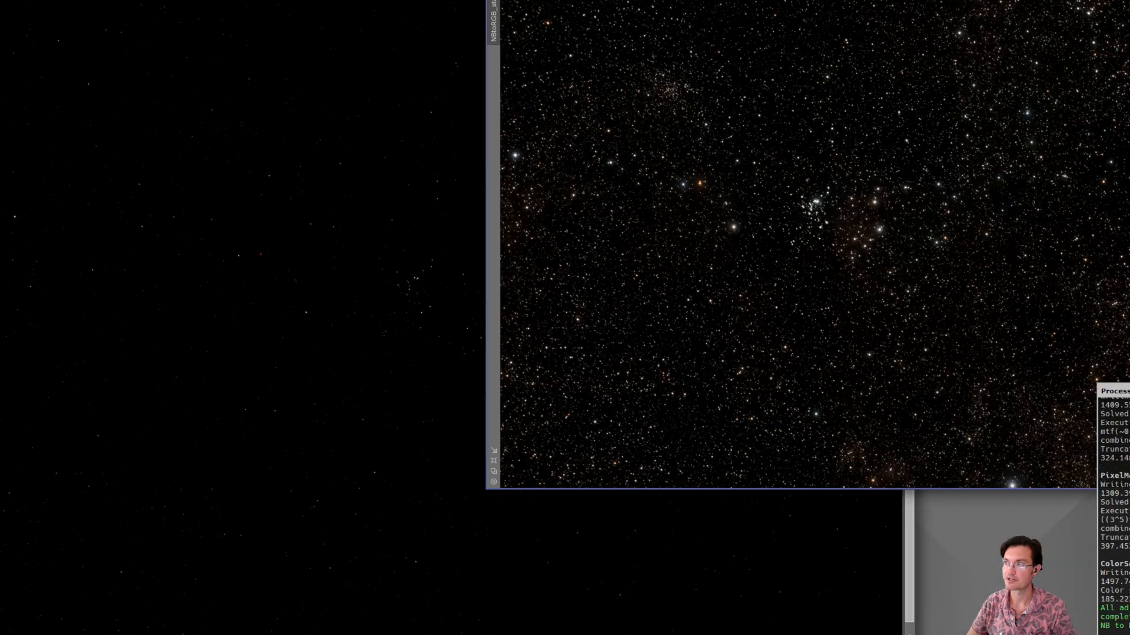
drag(830, 0, 462, 78)
scroll(387, 290, up, 1)
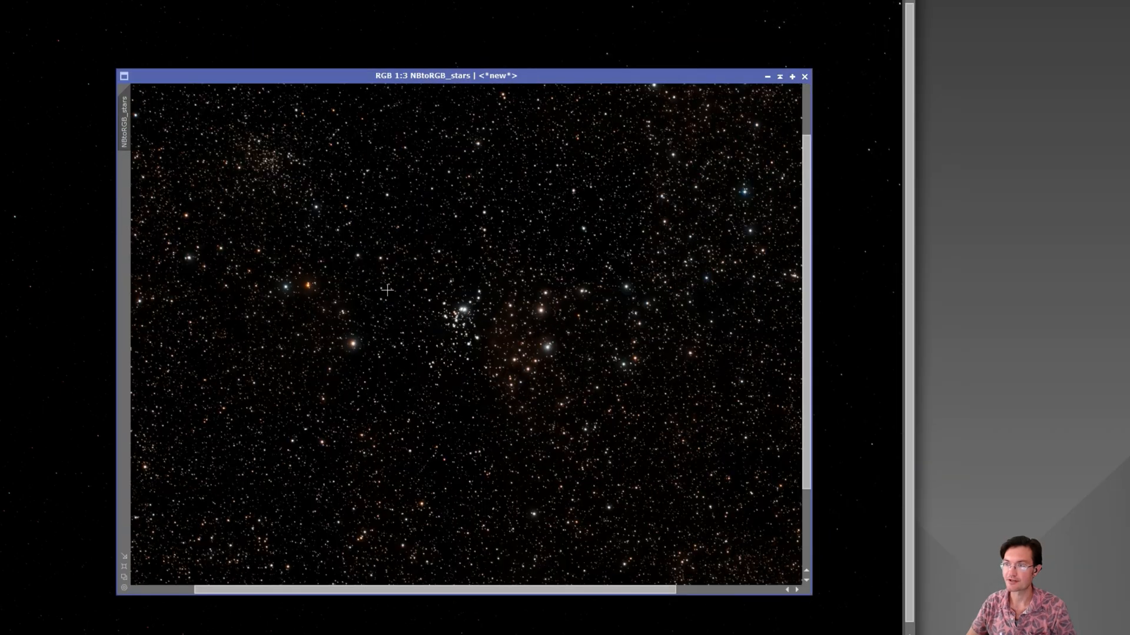
scroll(320, 253, up, 1)
scroll(288, 255, down, 2)
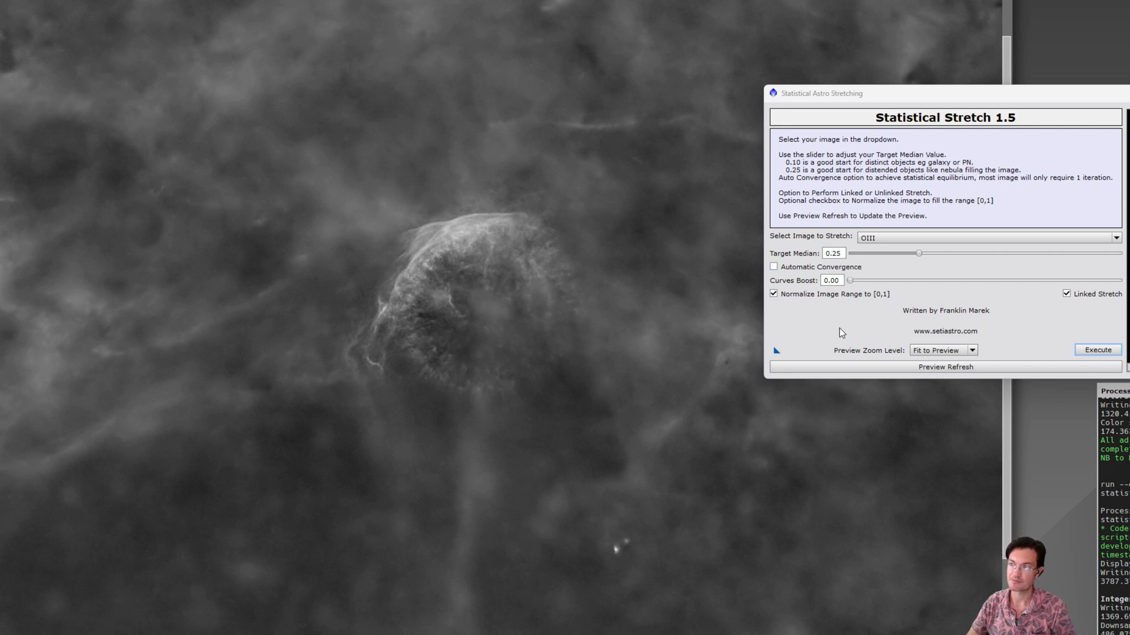
- Apply a Statistical Stretch to OIII at target median 0.25 with automatic convergence and range normalization off
click(808, 268)
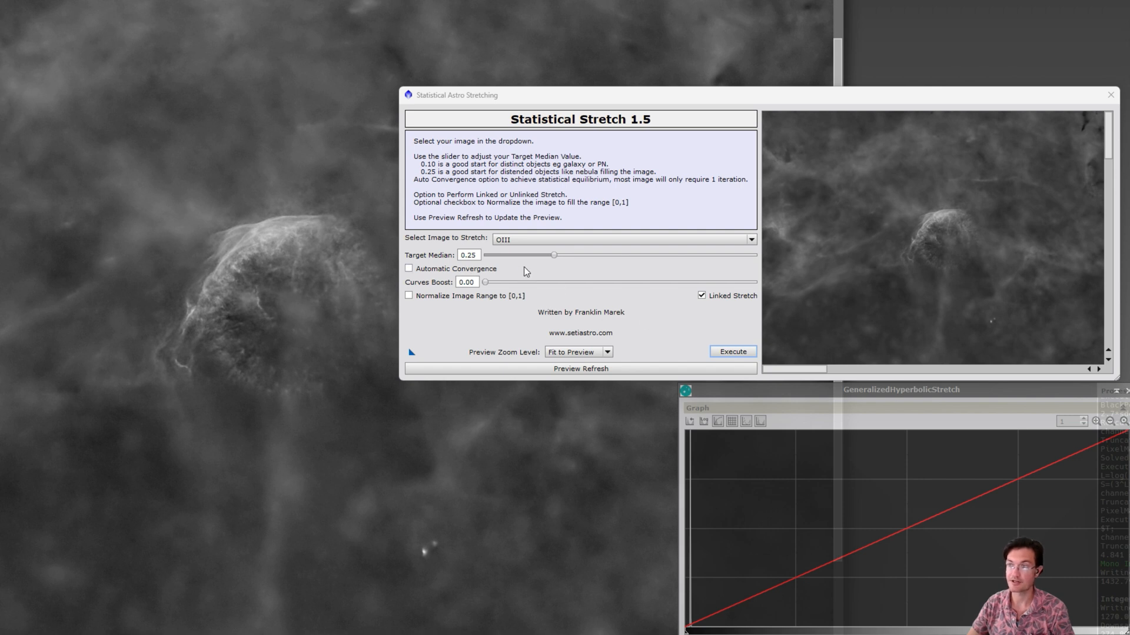
click(728, 353)
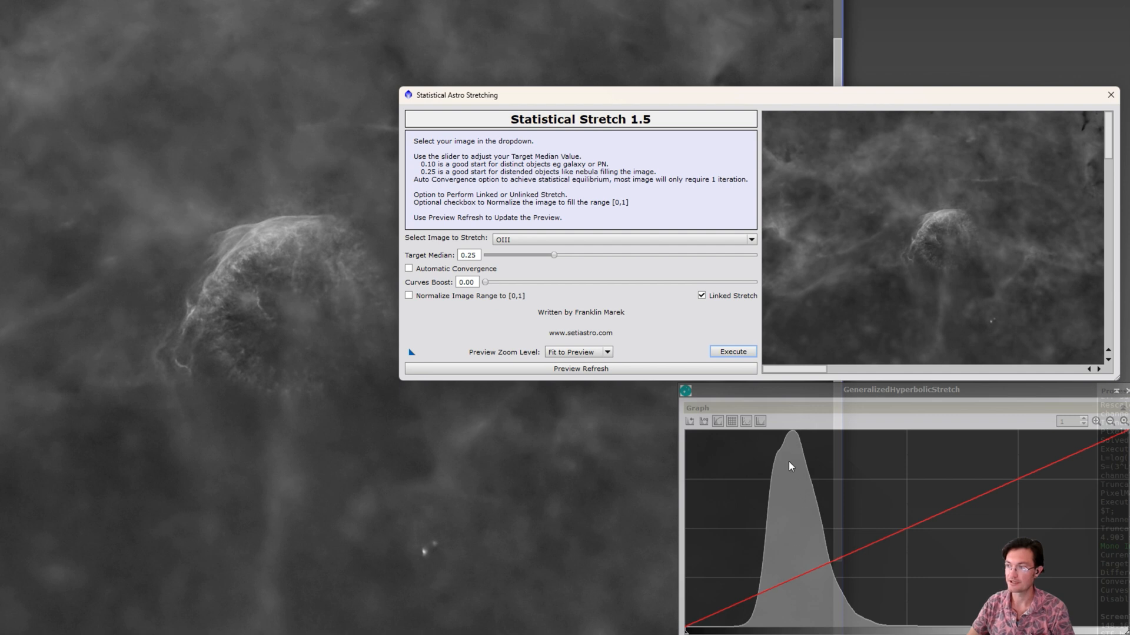
click(1110, 95)
- Open the Statistics process for the OIII image and place its window beside the histogram
click(231, 0)
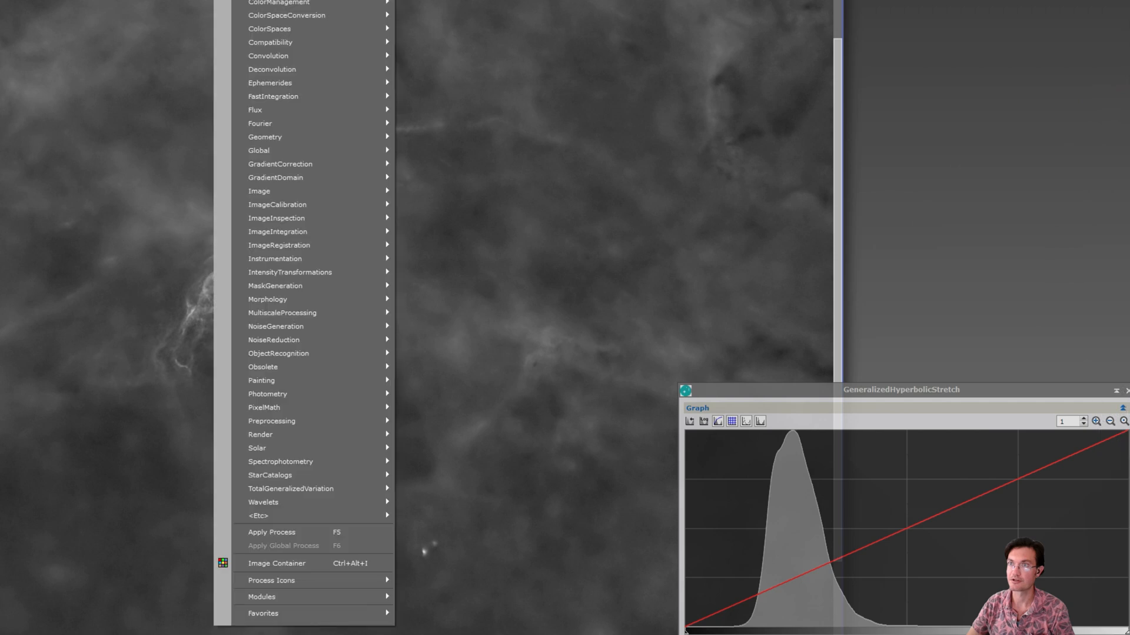
mouse_move(277, 0)
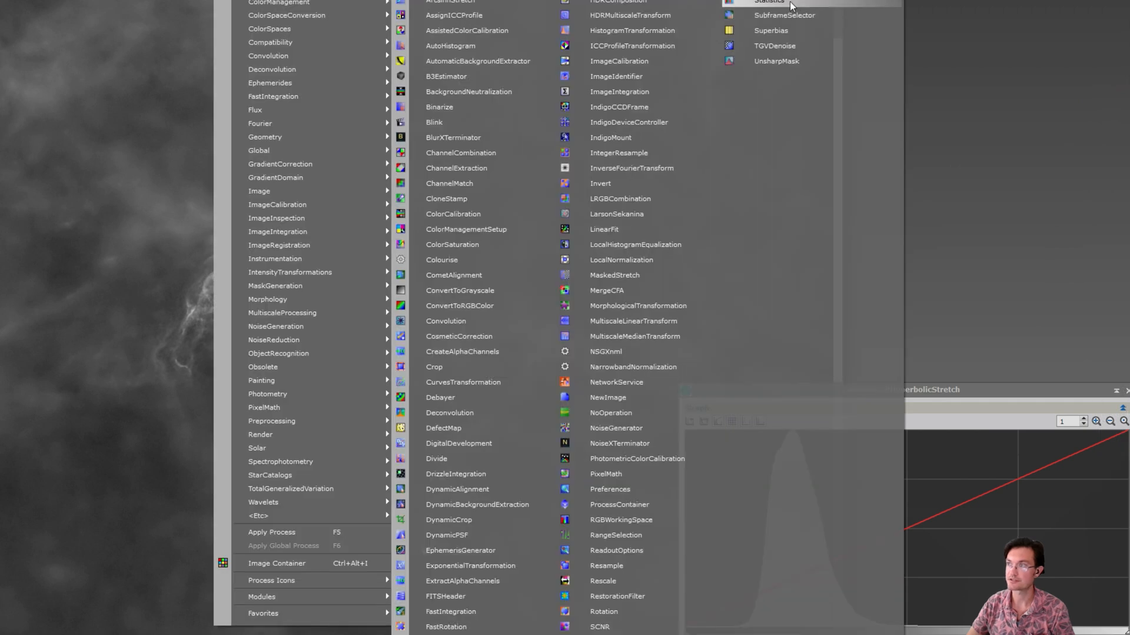
click(797, 1)
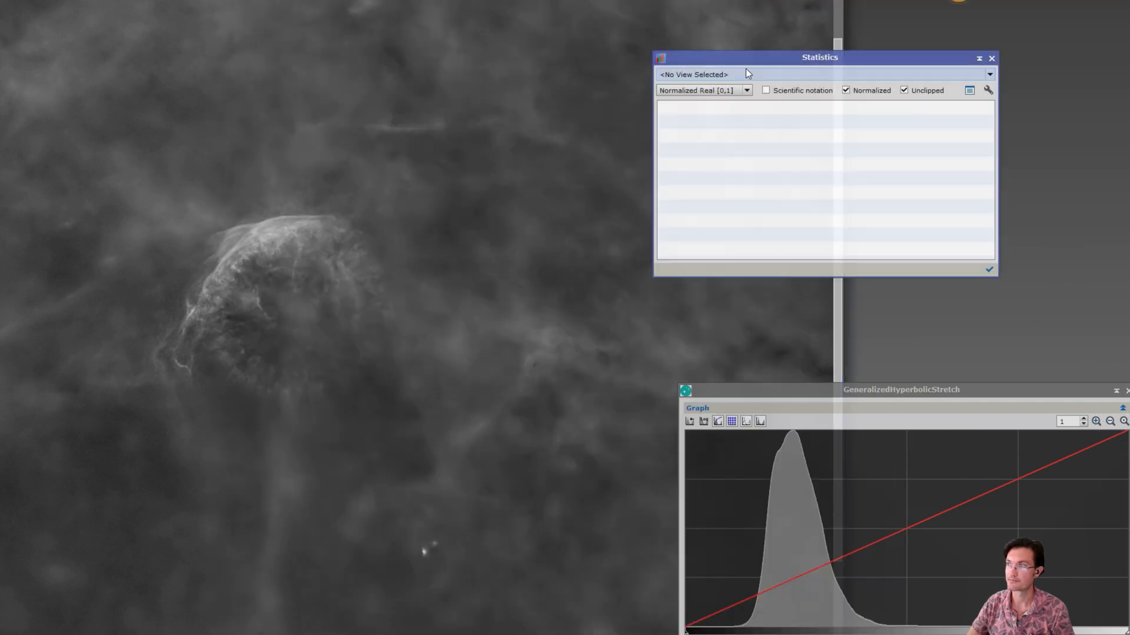
click(746, 70)
click(698, 136)
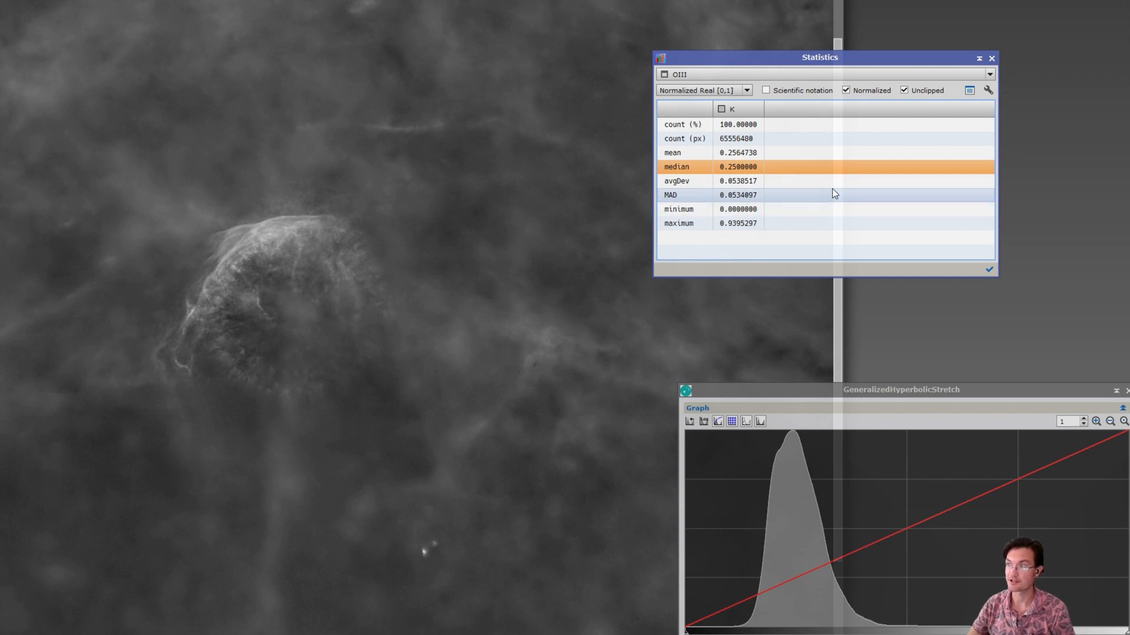
drag(867, 56, 575, 414)
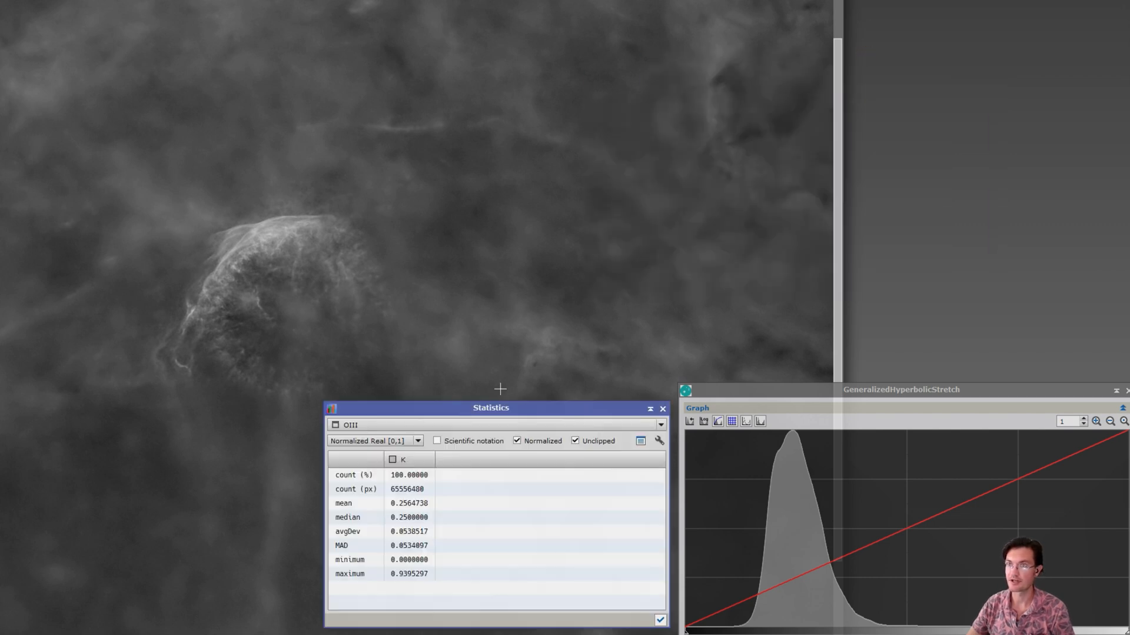
- Undo the OIII stretch and preview a Statistical Stretch at target median 0.25 with the image range normalized to [0,1]
key(ctrl+z)
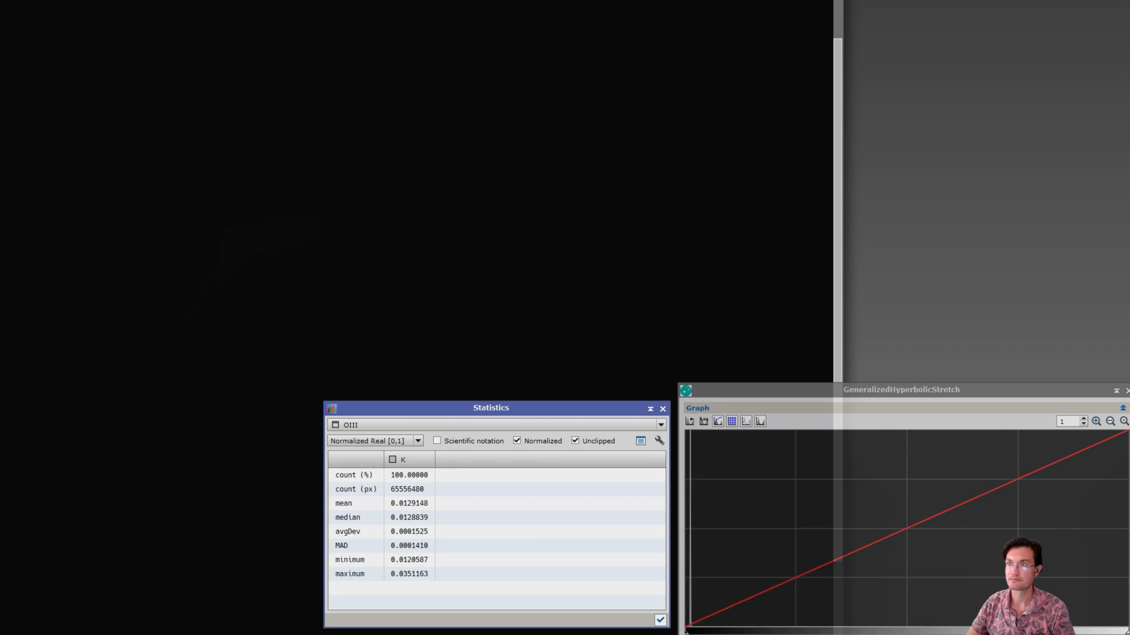
click(231, 0)
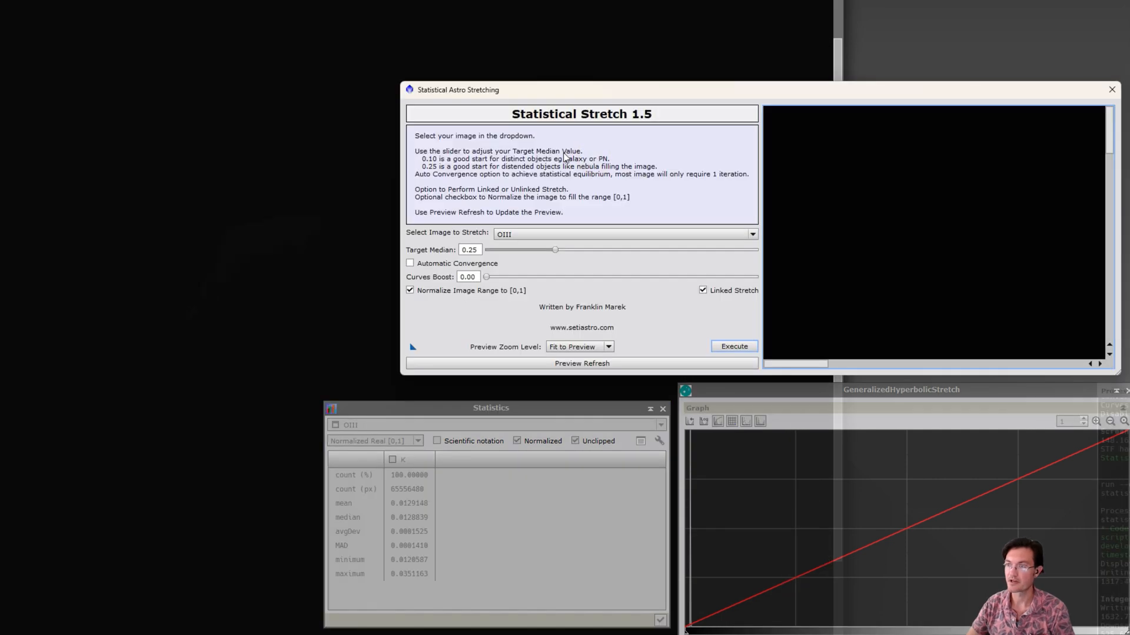
click(582, 363)
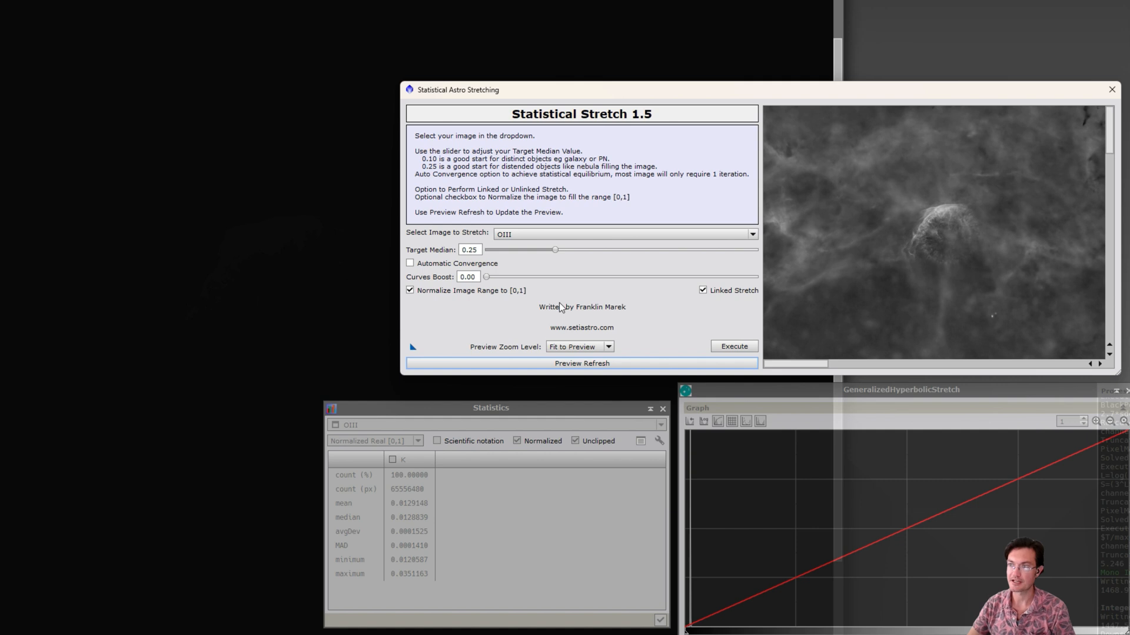
click(736, 348)
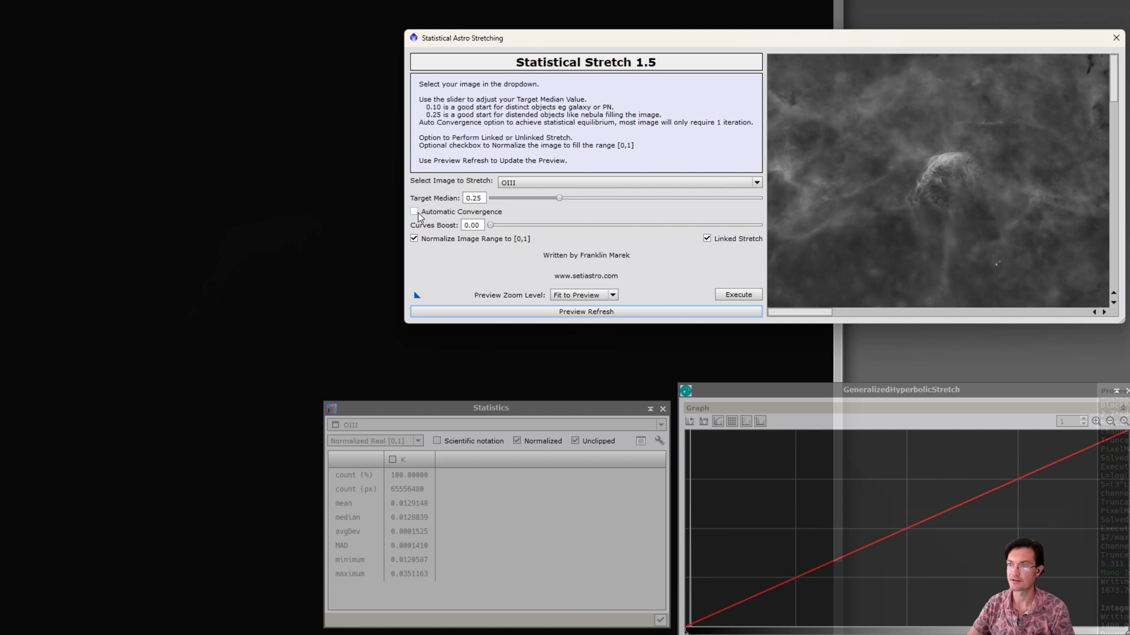
- Stretch OIII at target median 0.25 with Automatic Convergence and normalization to [0,1], and check the median in its statistics
click(414, 212)
click(740, 294)
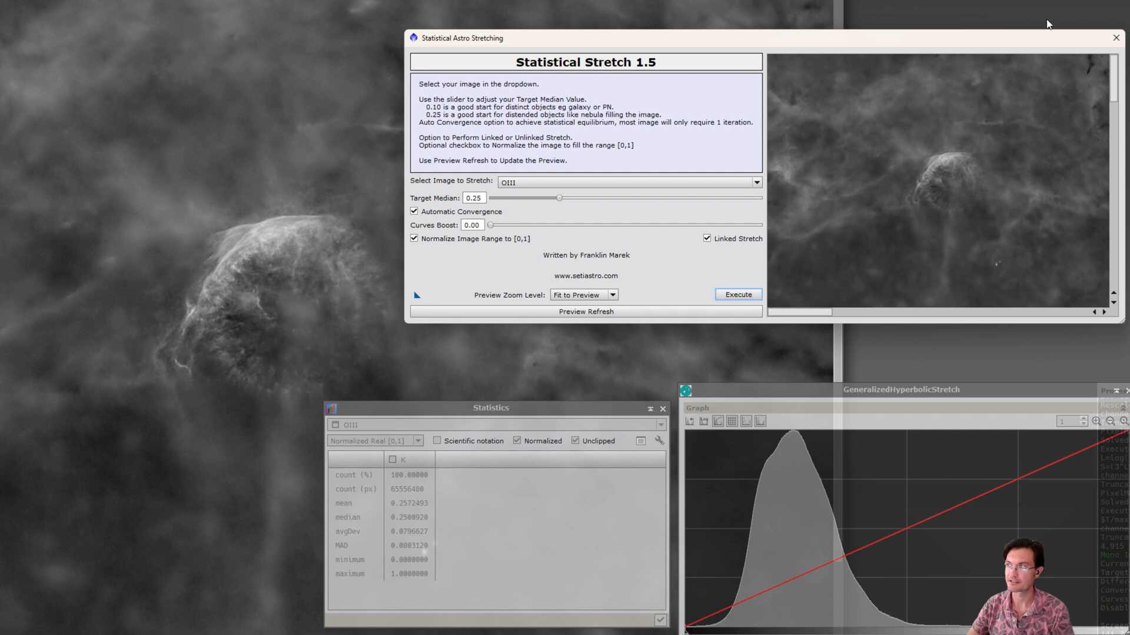
click(1116, 39)
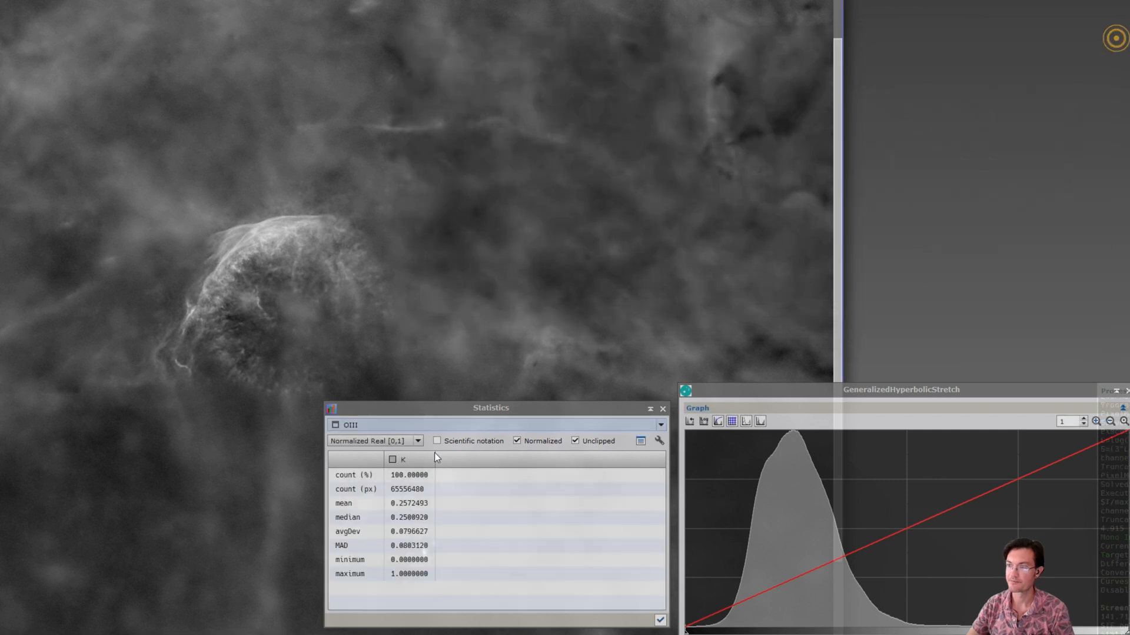
click(425, 520)
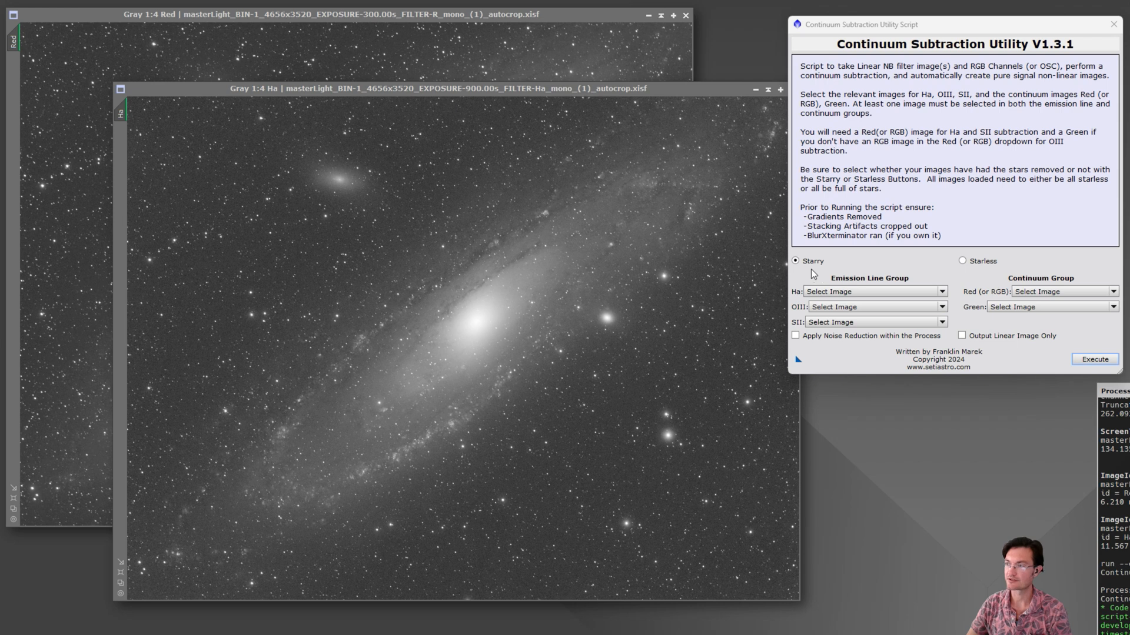
- Assign Ha as the Ha emission-line image and Red as the Red (or RGB) continuum image for the subtraction
click(891, 291)
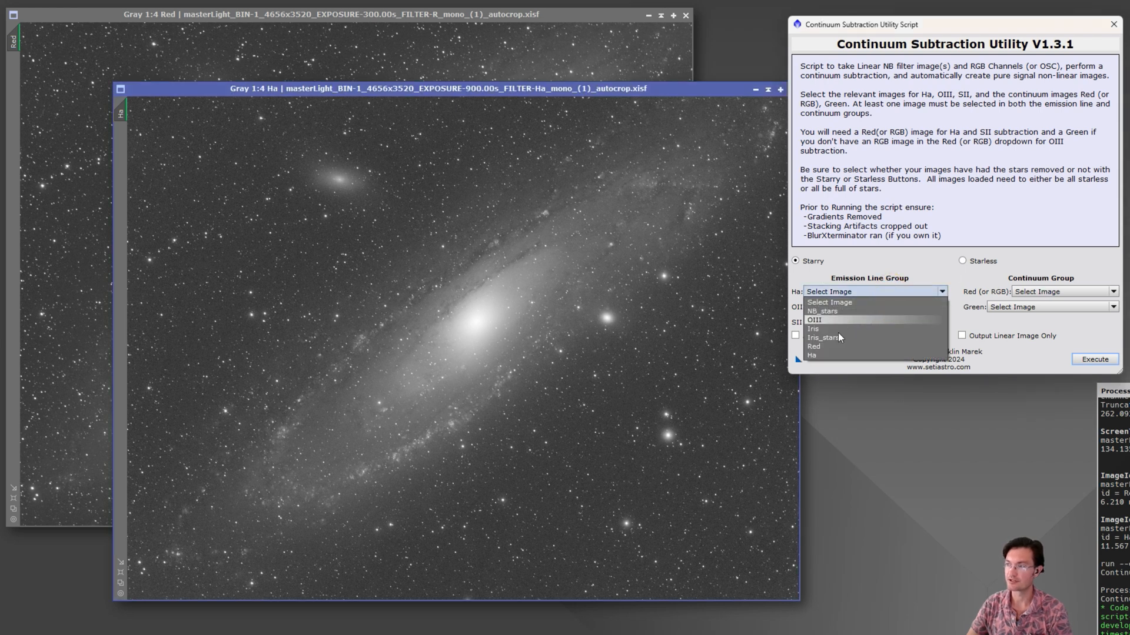
click(834, 353)
click(1062, 291)
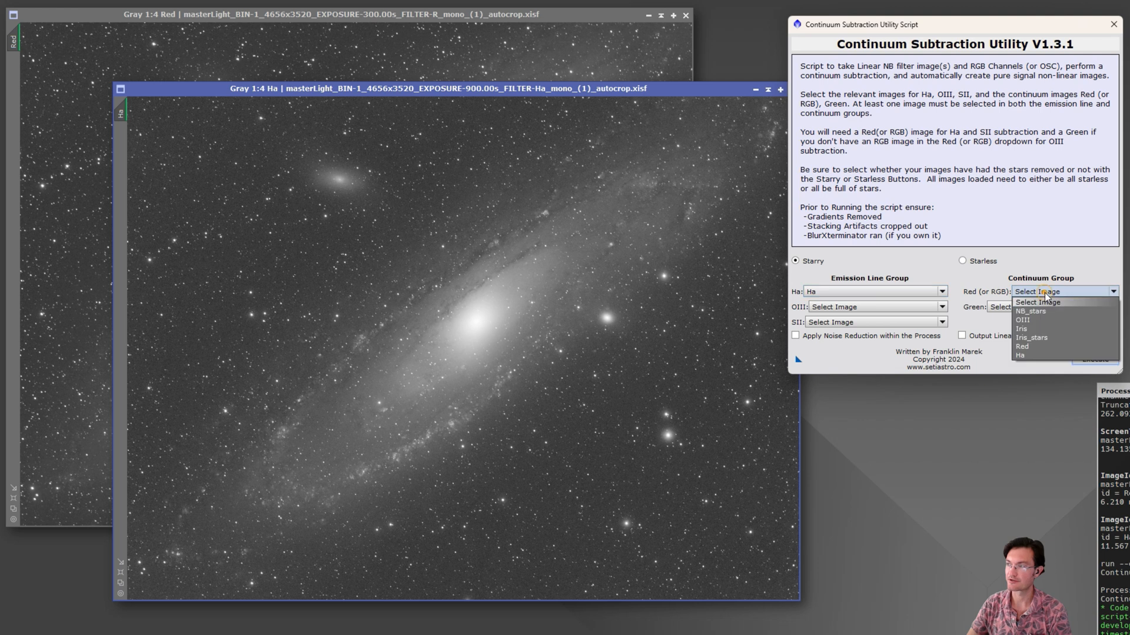
click(1039, 349)
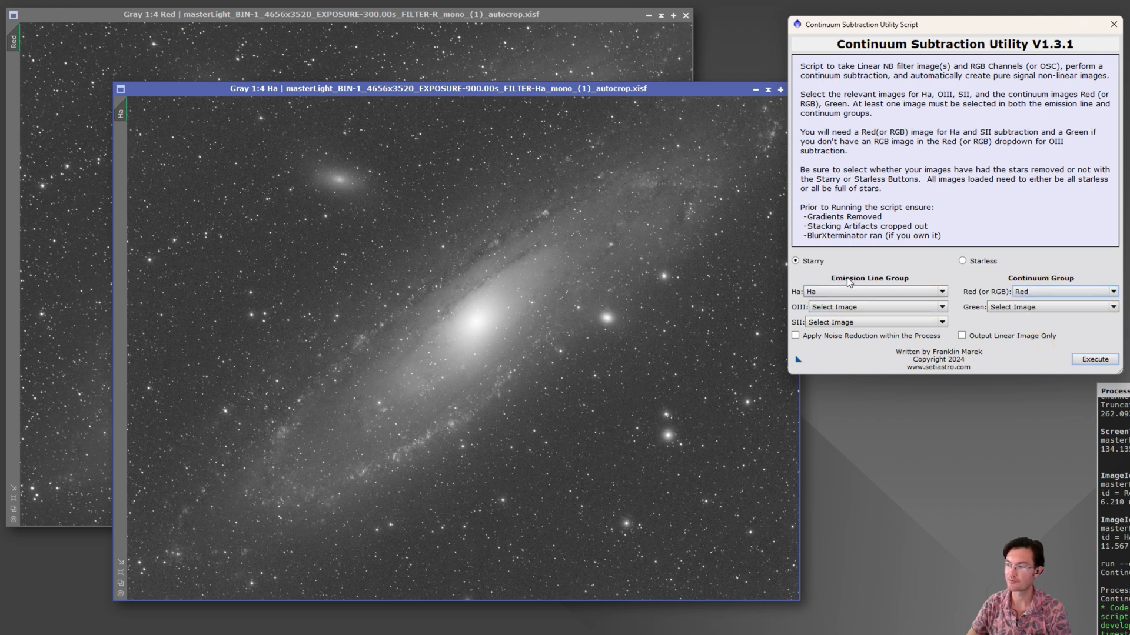
- Enable noise reduction within the process, try GraXpertDenoise with AI model 2.0.0, and settle on NoiseXterminator
click(810, 337)
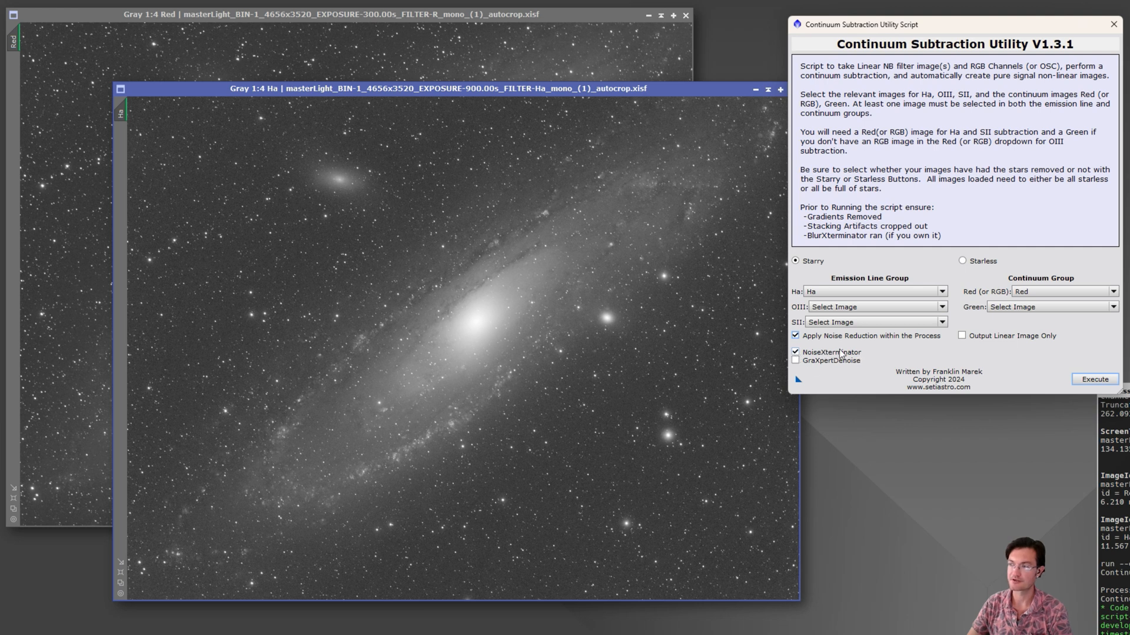
click(796, 361)
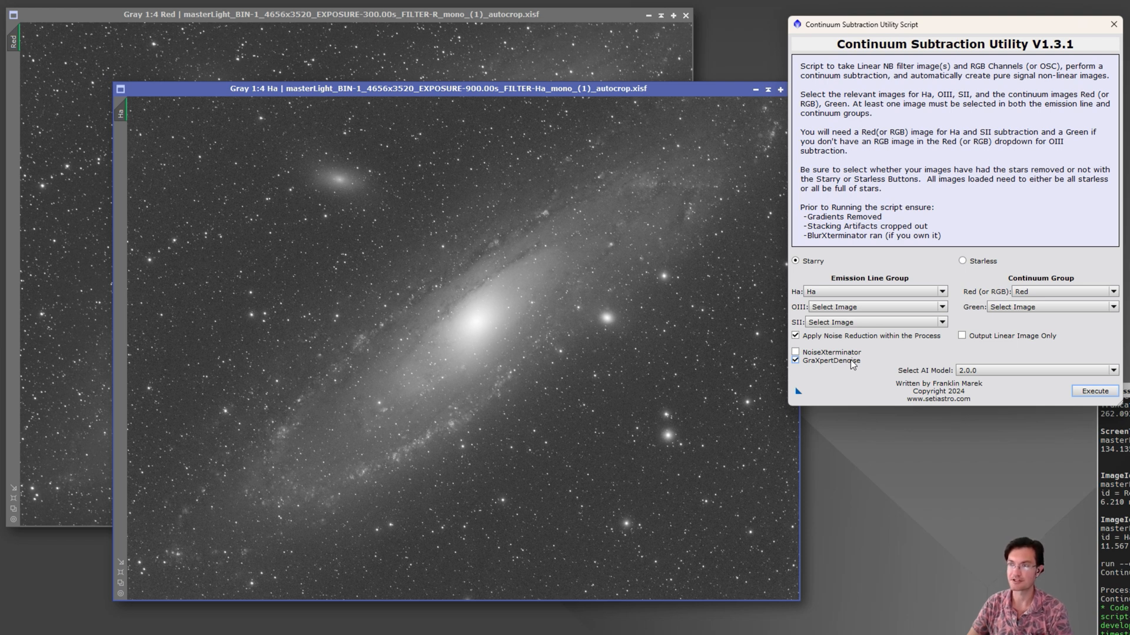
click(965, 371)
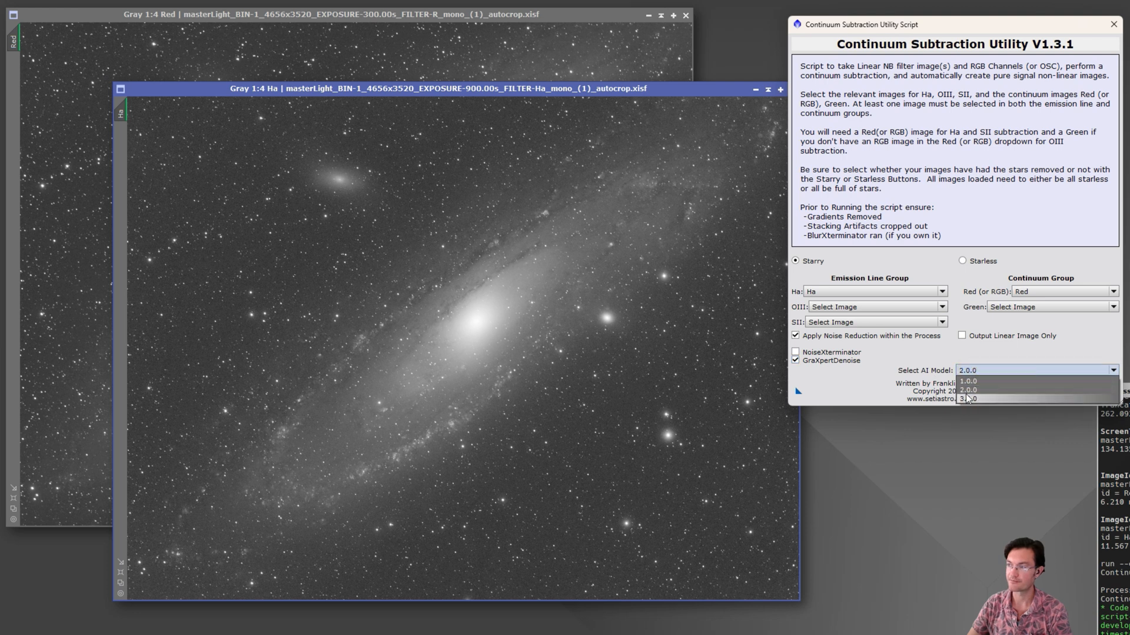
click(964, 390)
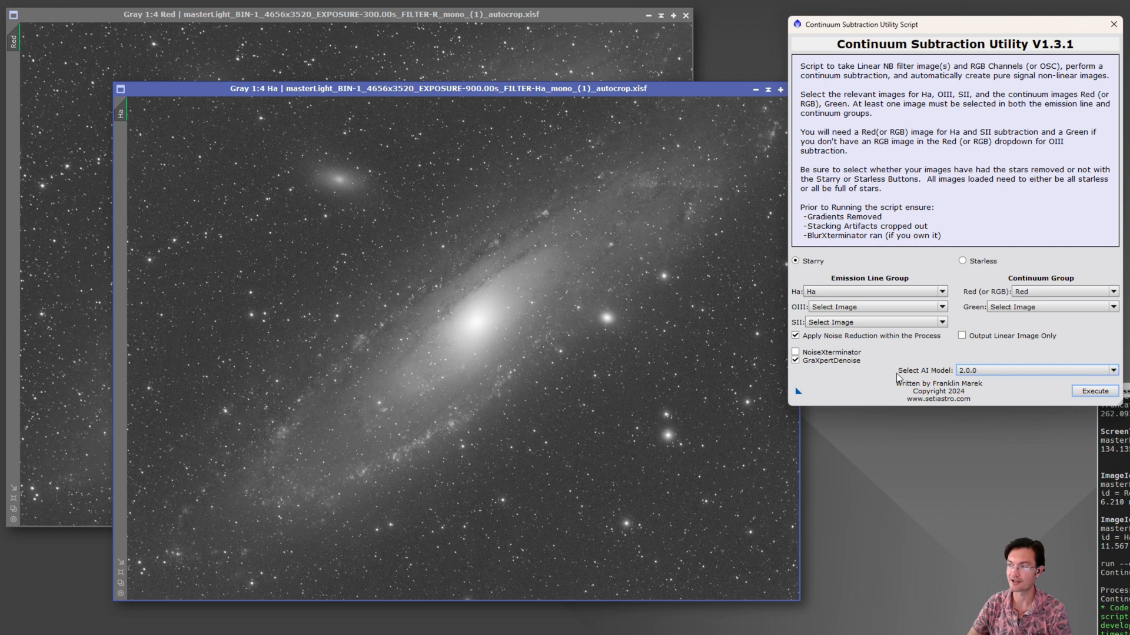
click(830, 352)
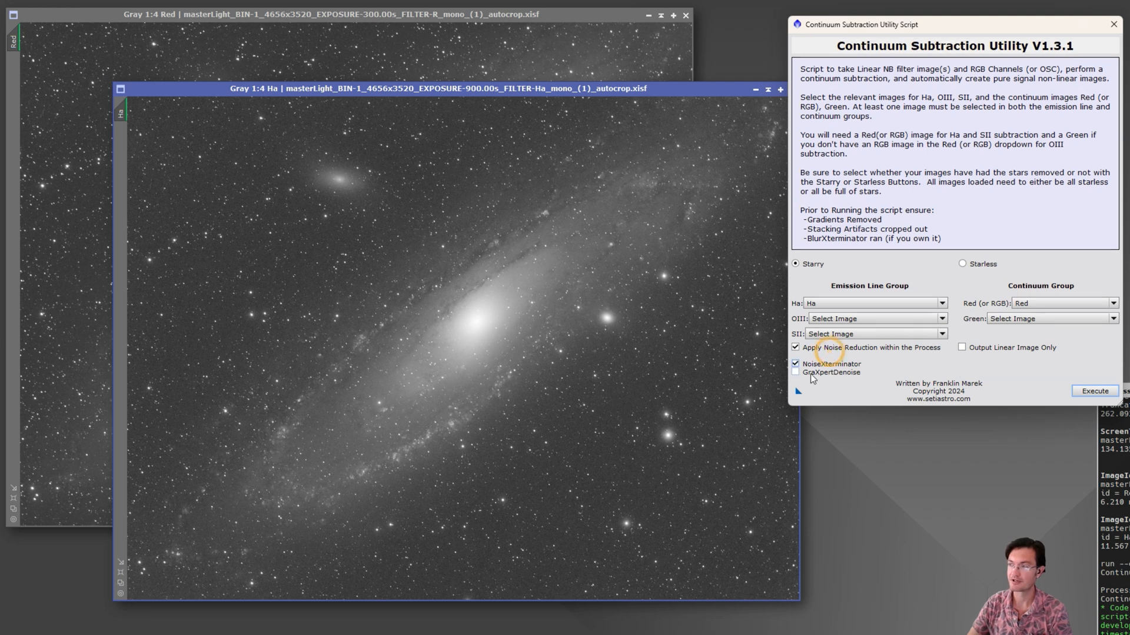
- Run the continuum subtraction with Output Linear Image Only off, and inspect the galaxy core in the resulting image
click(962, 347)
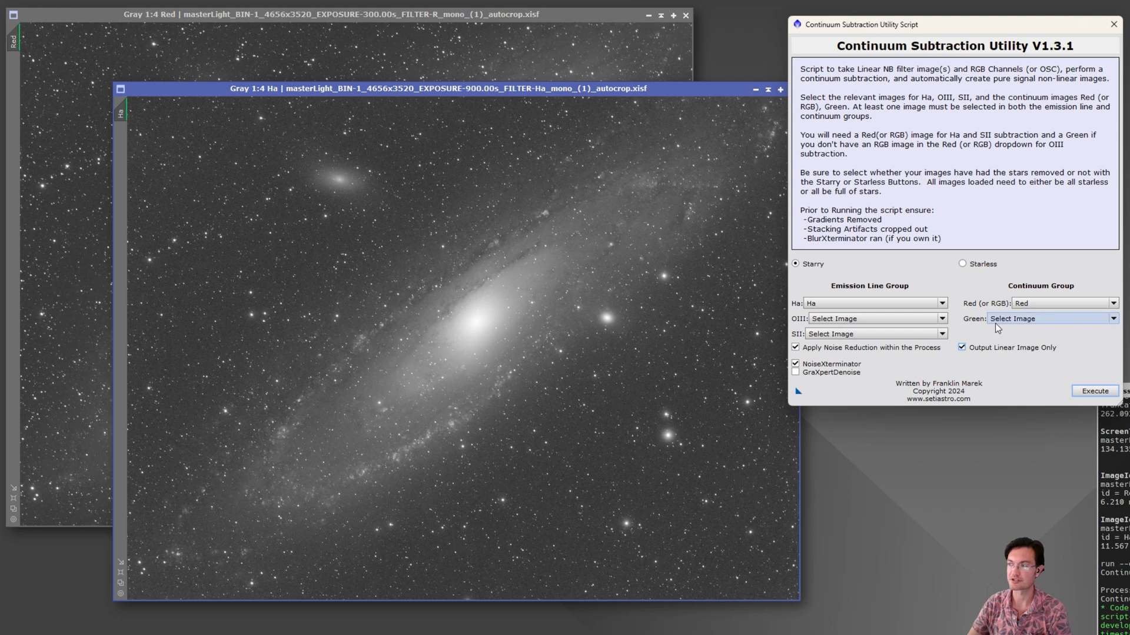
click(962, 347)
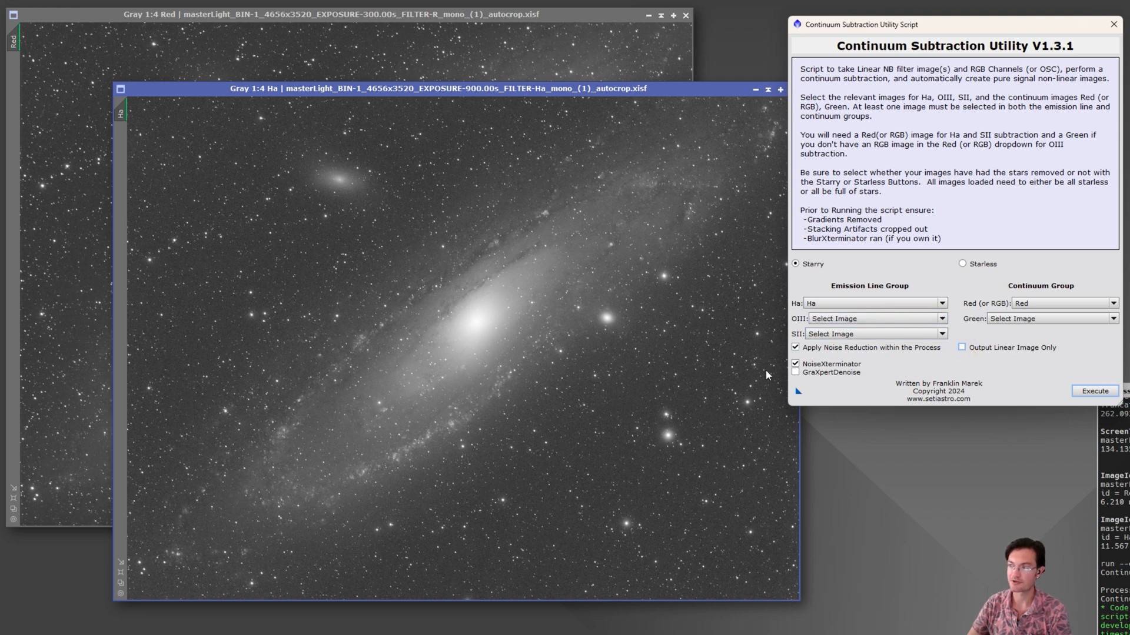
click(1086, 391)
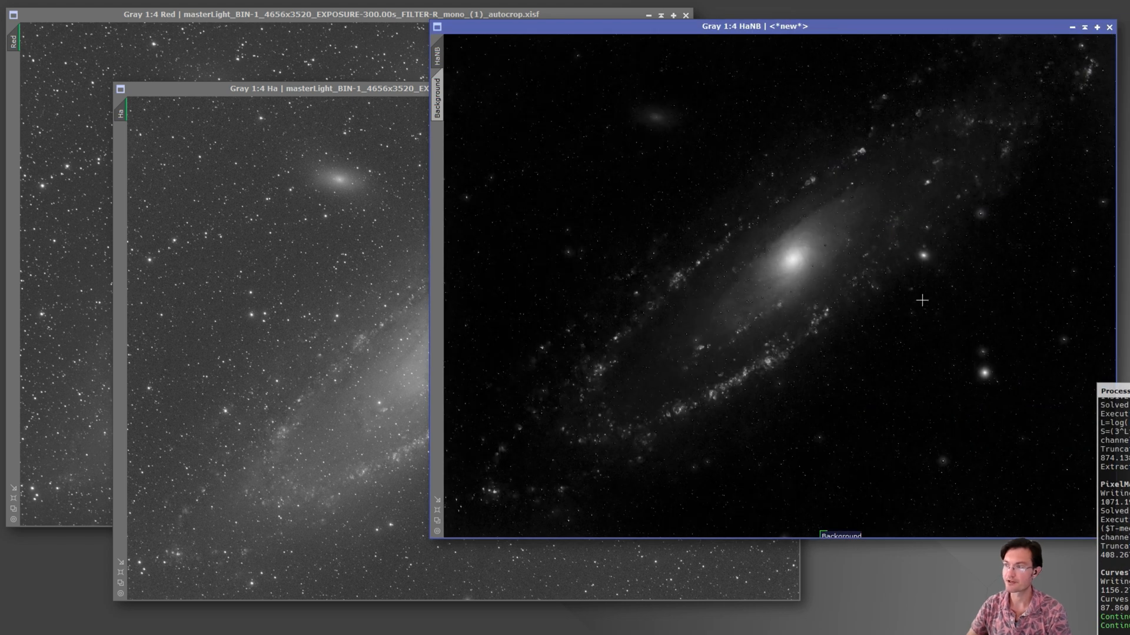
scroll(801, 261, up, 2)
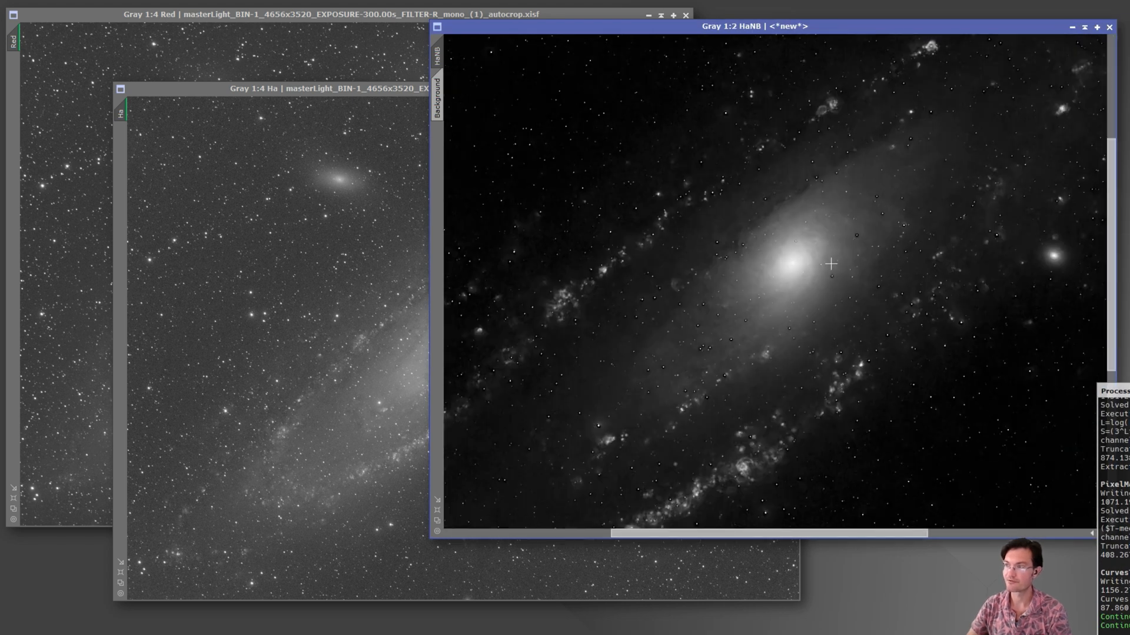
scroll(792, 262, up, 1)
scroll(744, 298, down, 1)
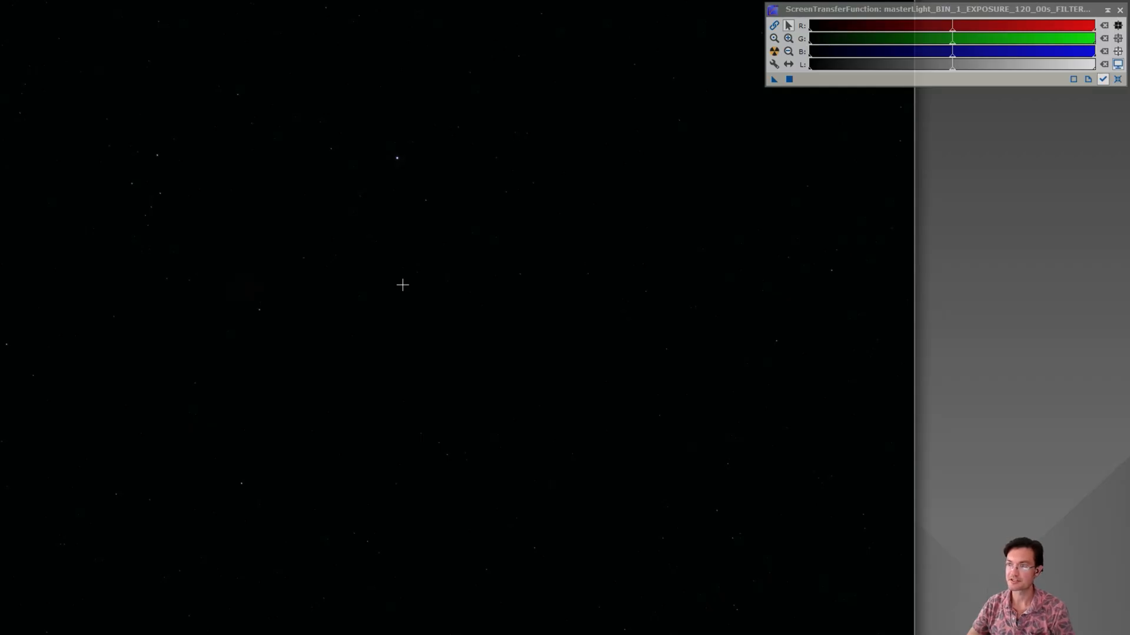
- Auto-stretch the display of the RGB integration image with its color channels linked
click(772, 27)
click(585, 118)
key(ctrl+a)
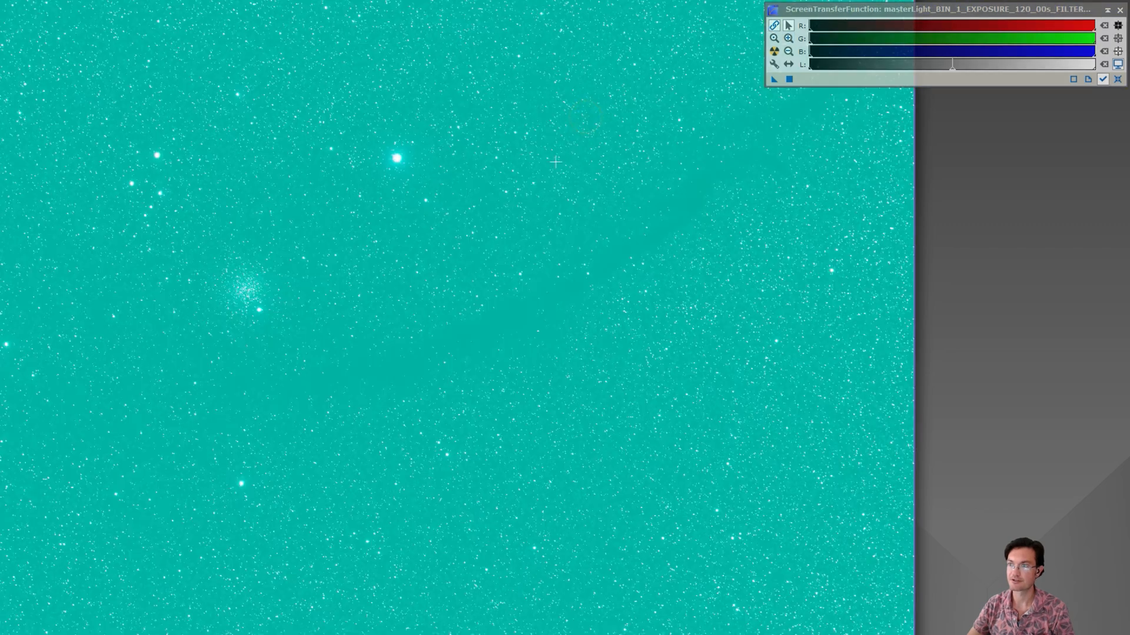
- Unlink the color channels, auto-stretch the display of the RGB integration image again, and close ScreenTransferFunction
click(775, 26)
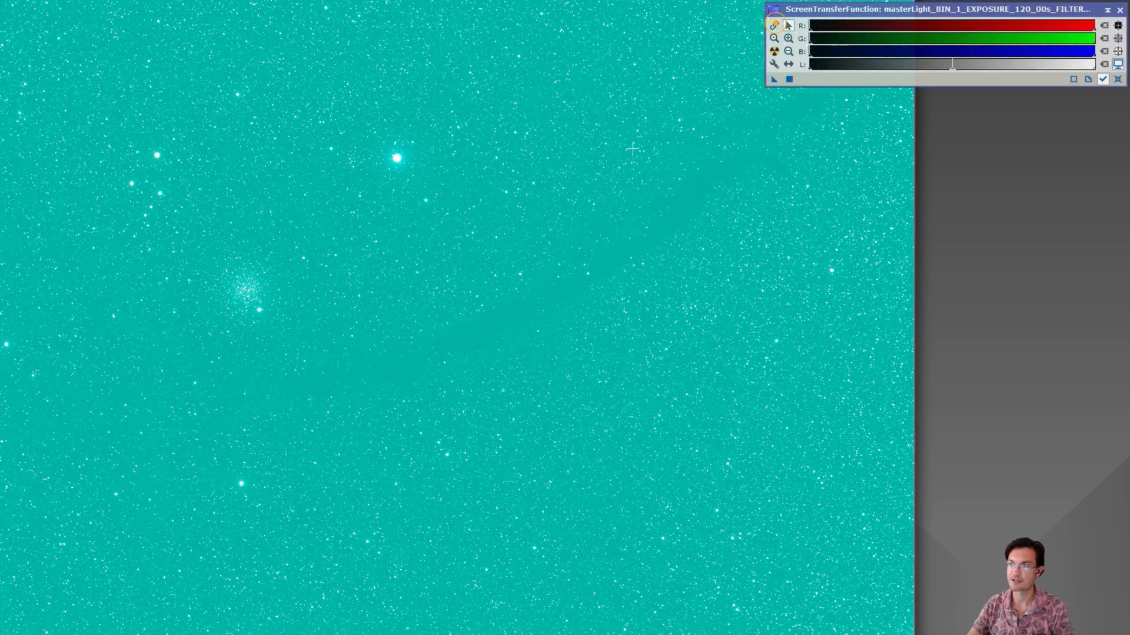
click(598, 251)
key(ctrl+a)
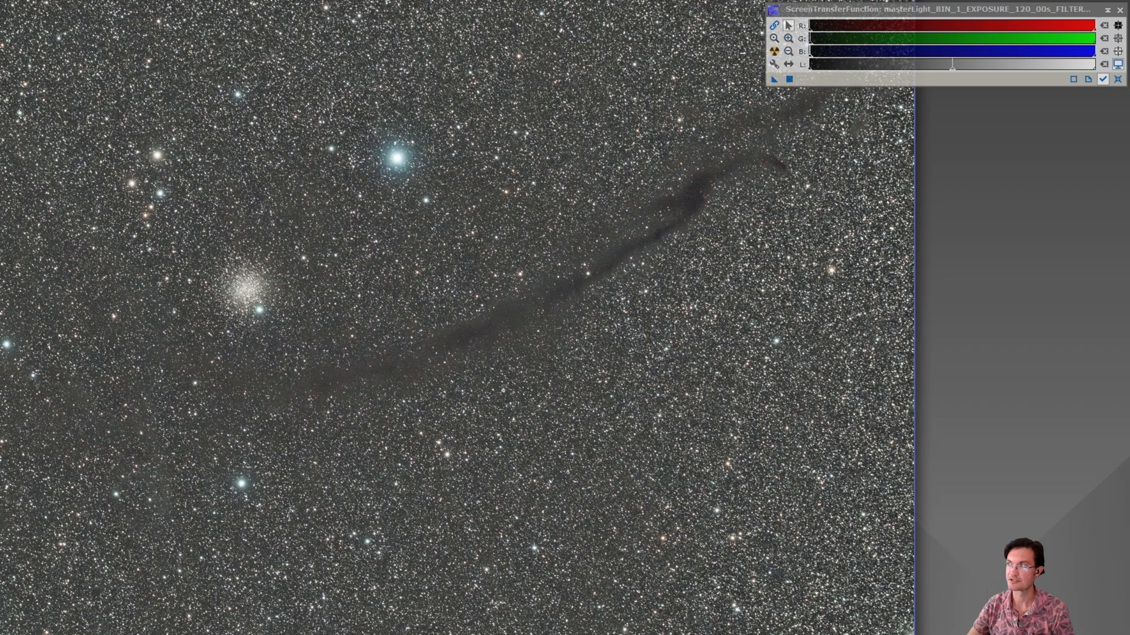
click(1120, 11)
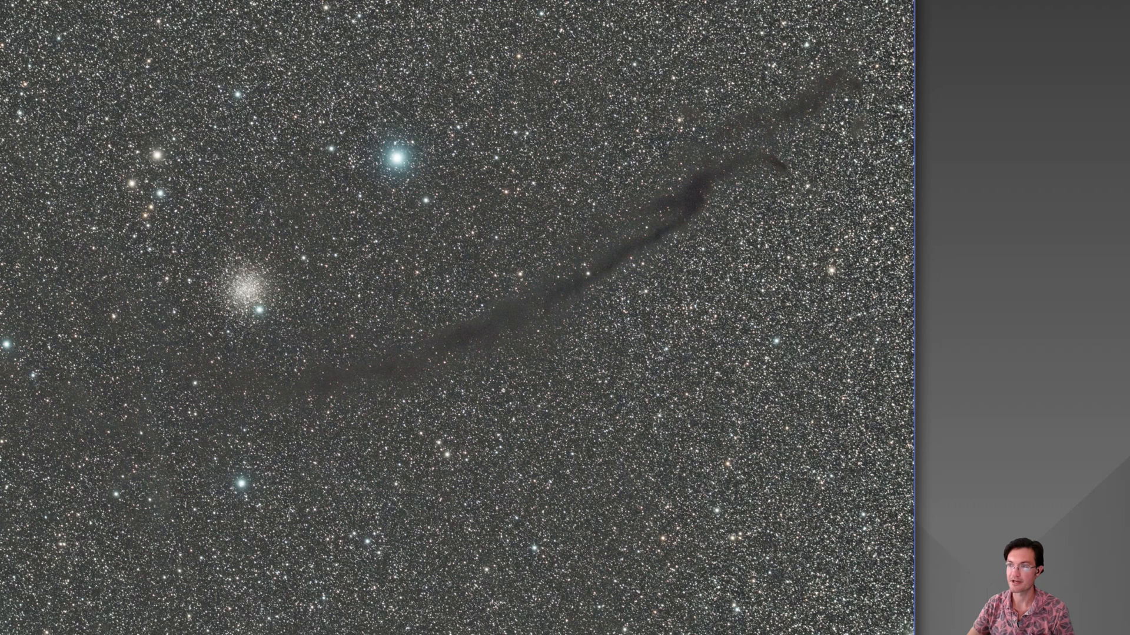
- Inspect where the Background preview sits on the dark nebula, then return to the full image view
drag(1127, 40, 654, 115)
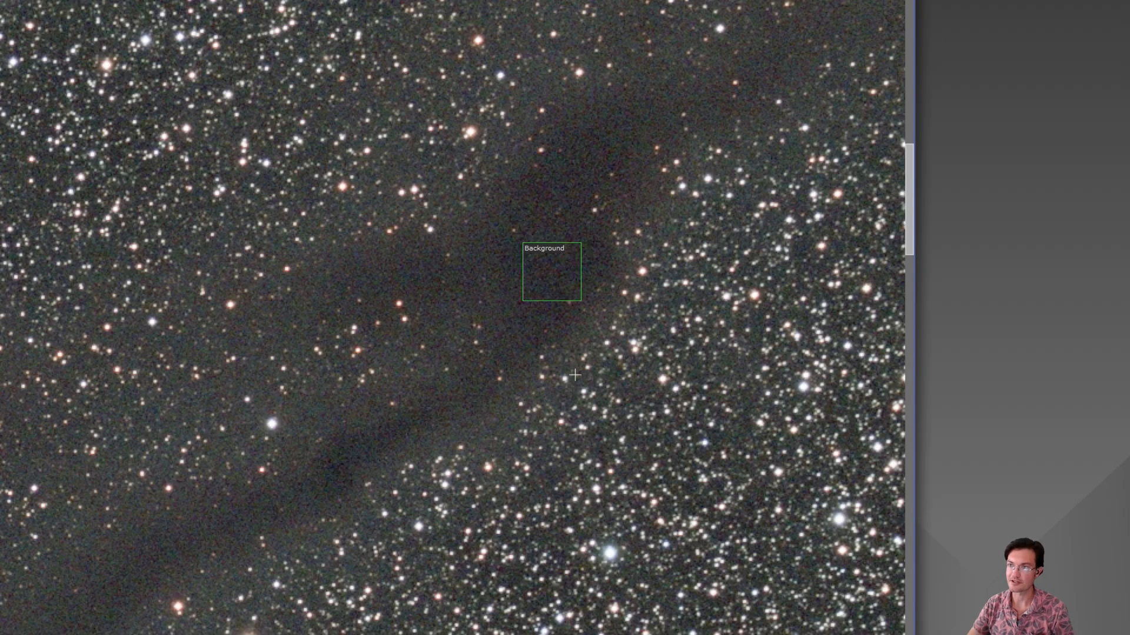
scroll(574, 374, down, 3)
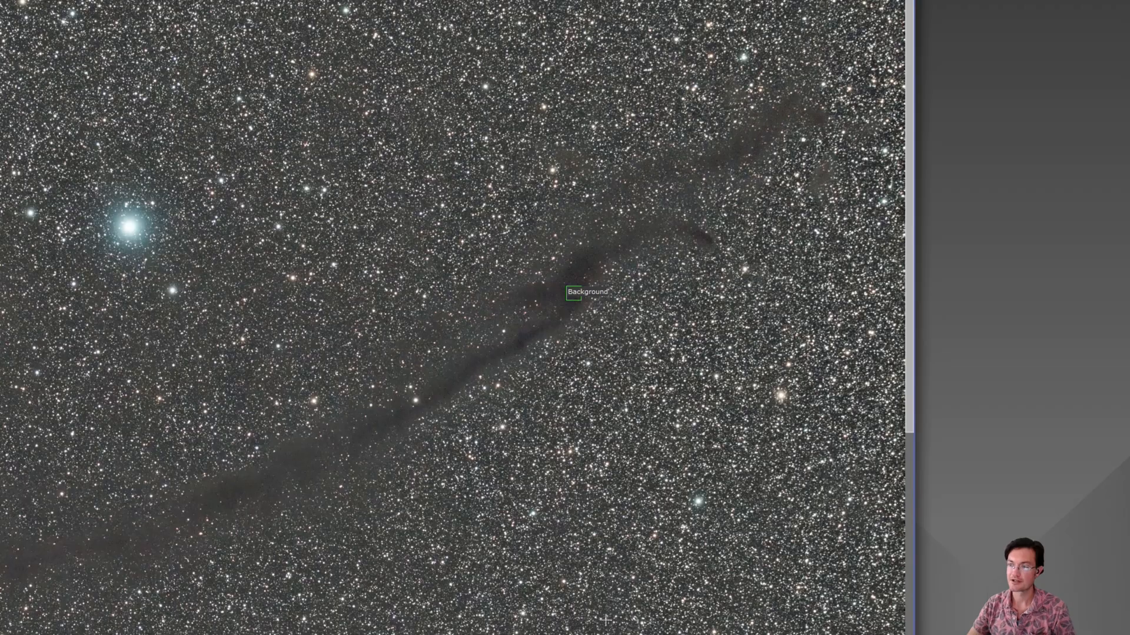
drag(357, 412, 503, 422)
scroll(503, 423, down, 1)
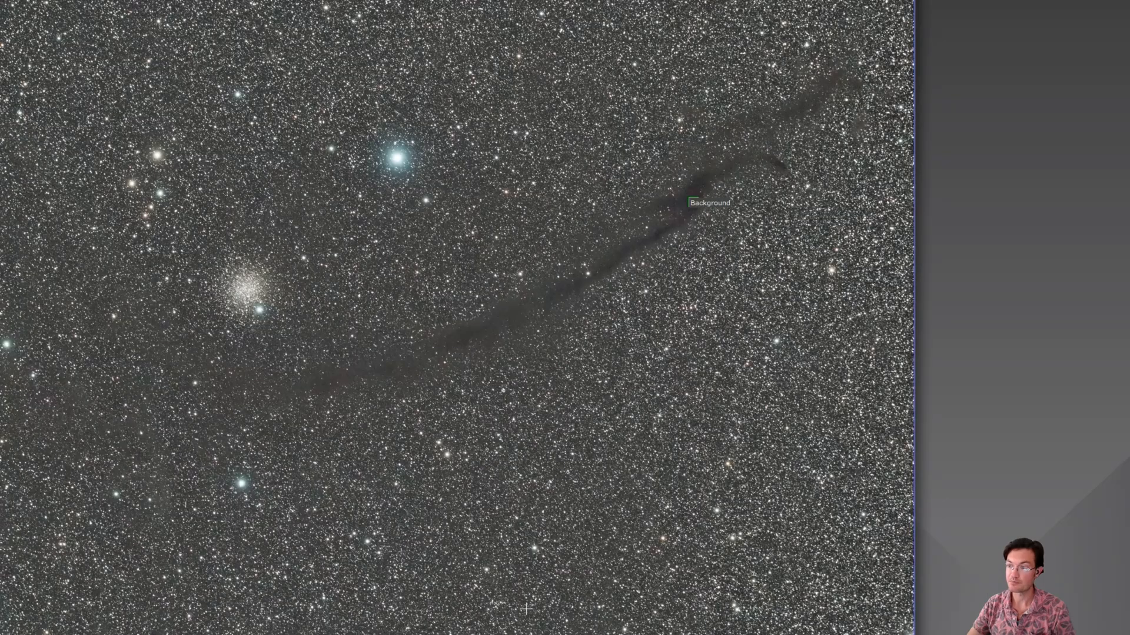
drag(563, 458, 620, 459)
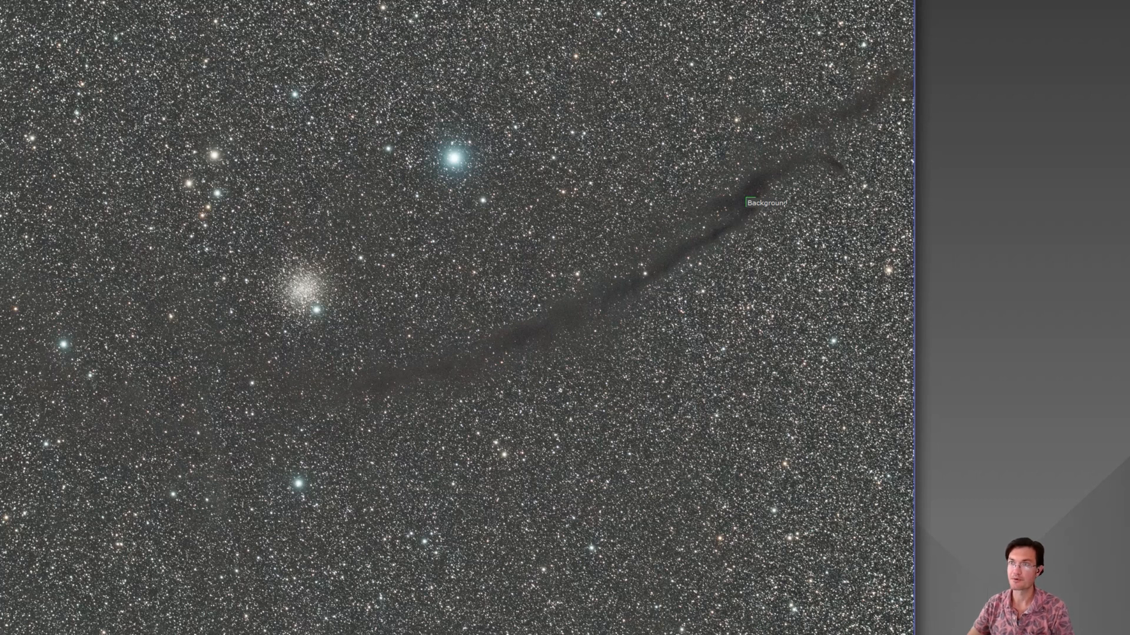
- Open the SetiAstro FindBackground script and define a user search area over the star field in the image's lower-right corner
click(241, 0)
mouse_move(291, 0)
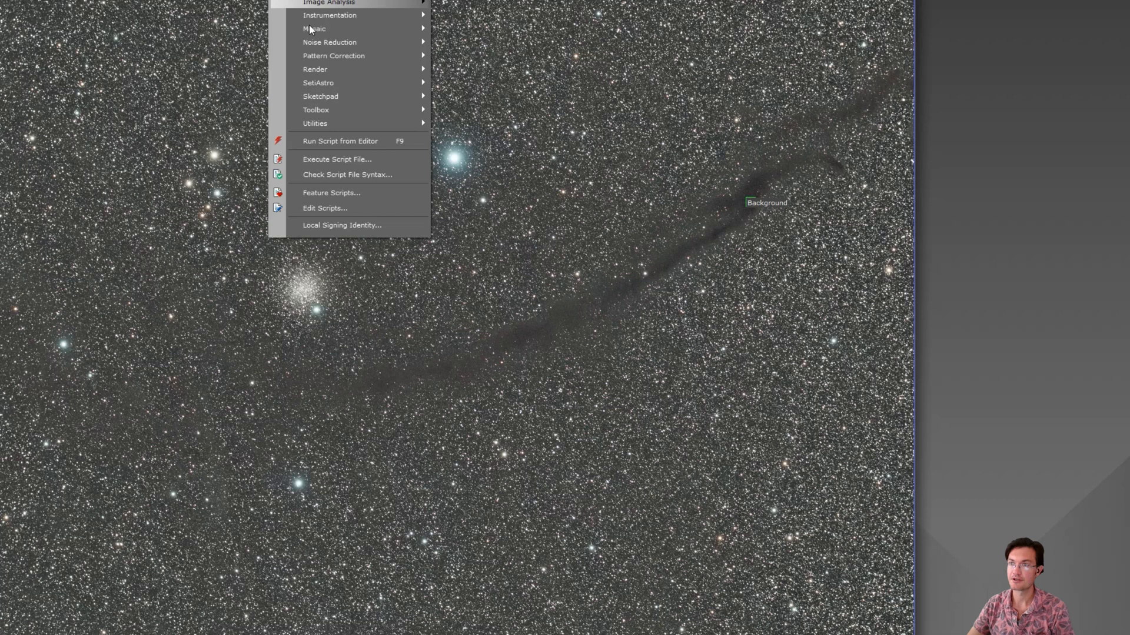
click(322, 84)
click(476, 100)
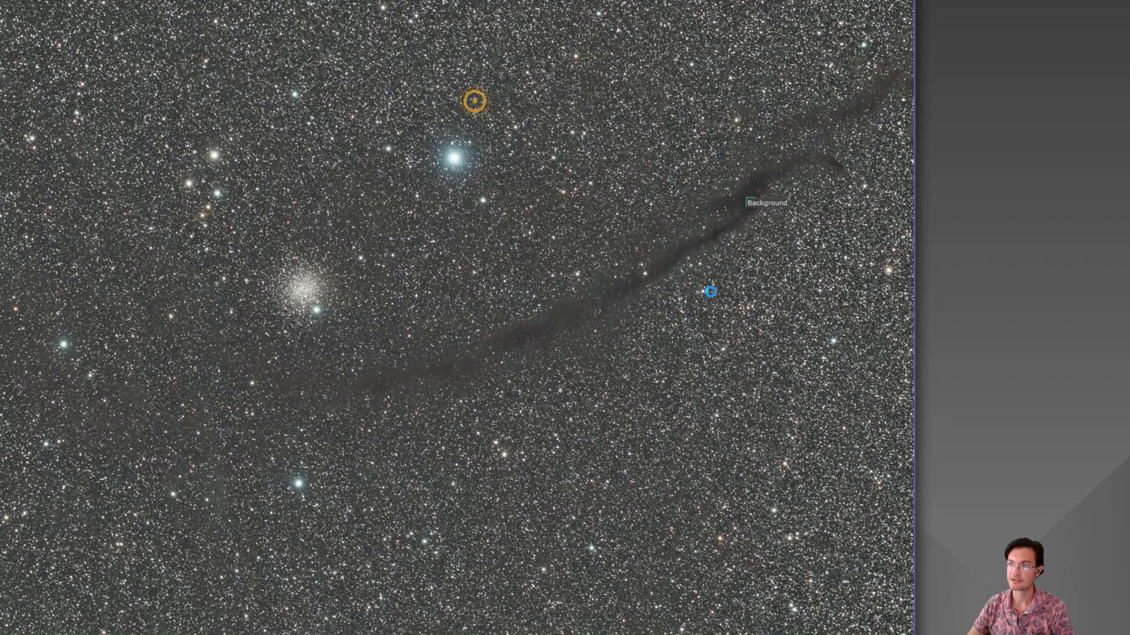
drag(427, 66, 229, 74)
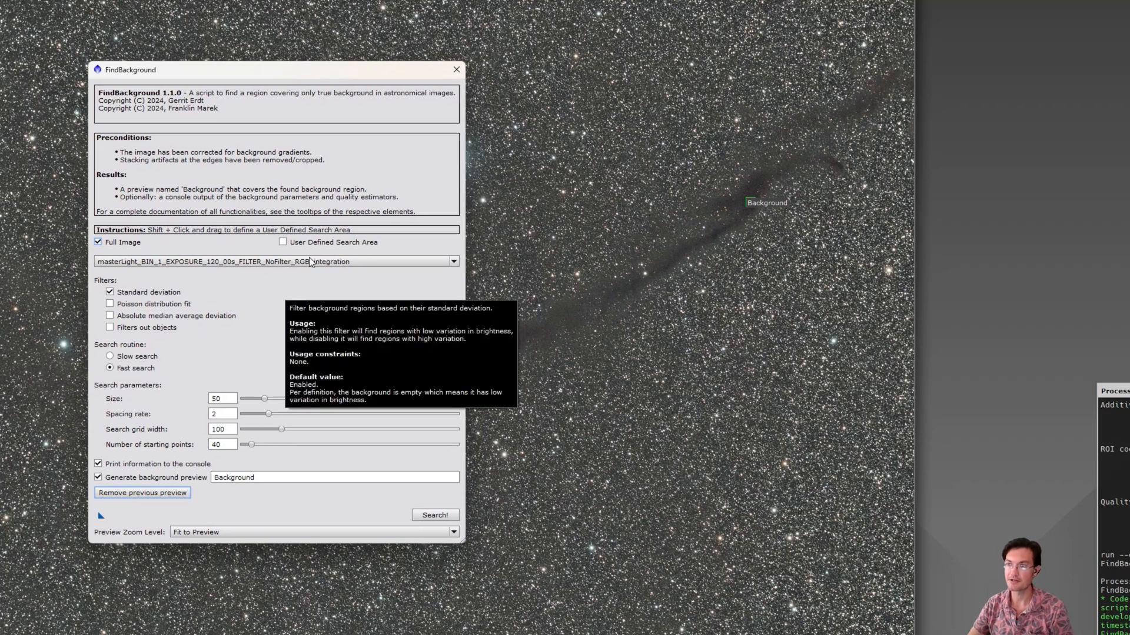
click(283, 241)
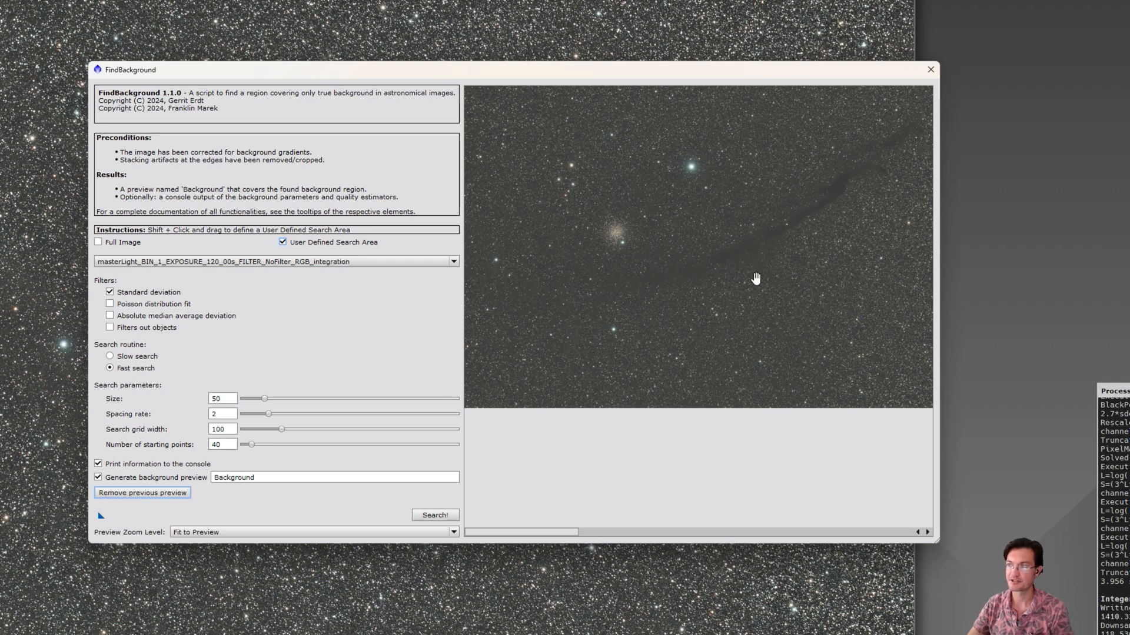
drag(756, 279, 928, 401)
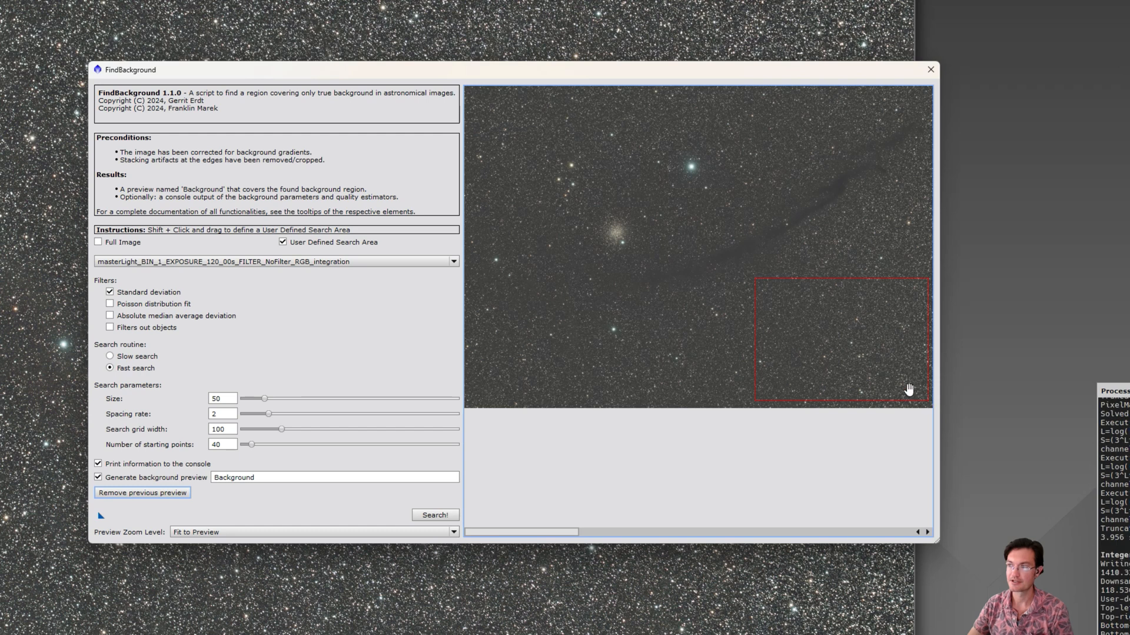
- Set the number of starting points to 10, run the background search, and close FindBackground
double_click(227, 445)
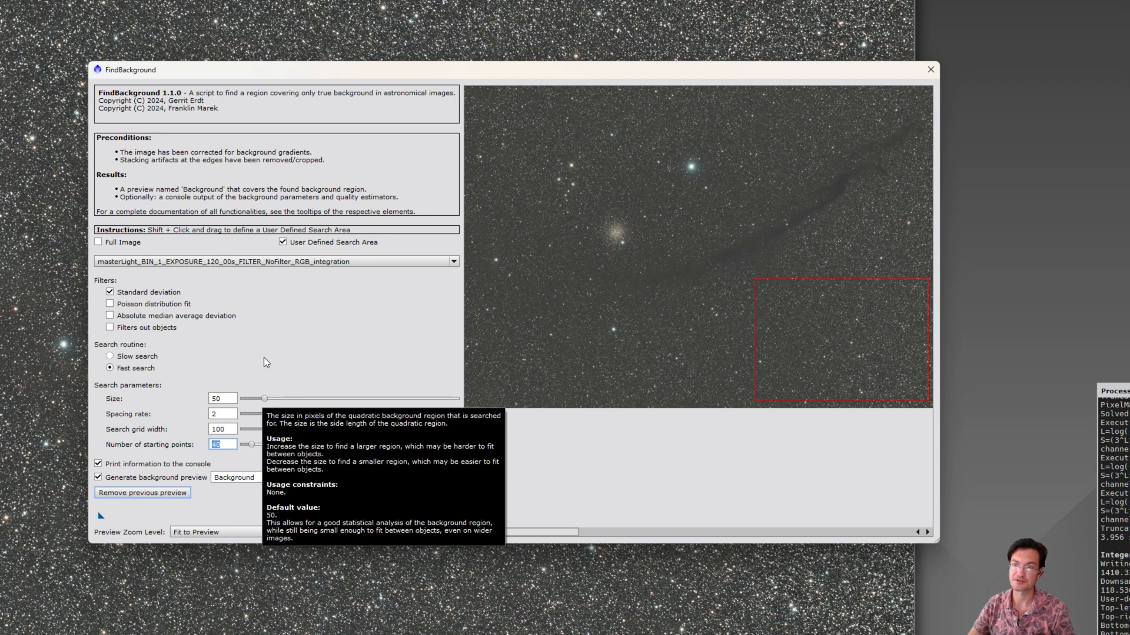
text(10)
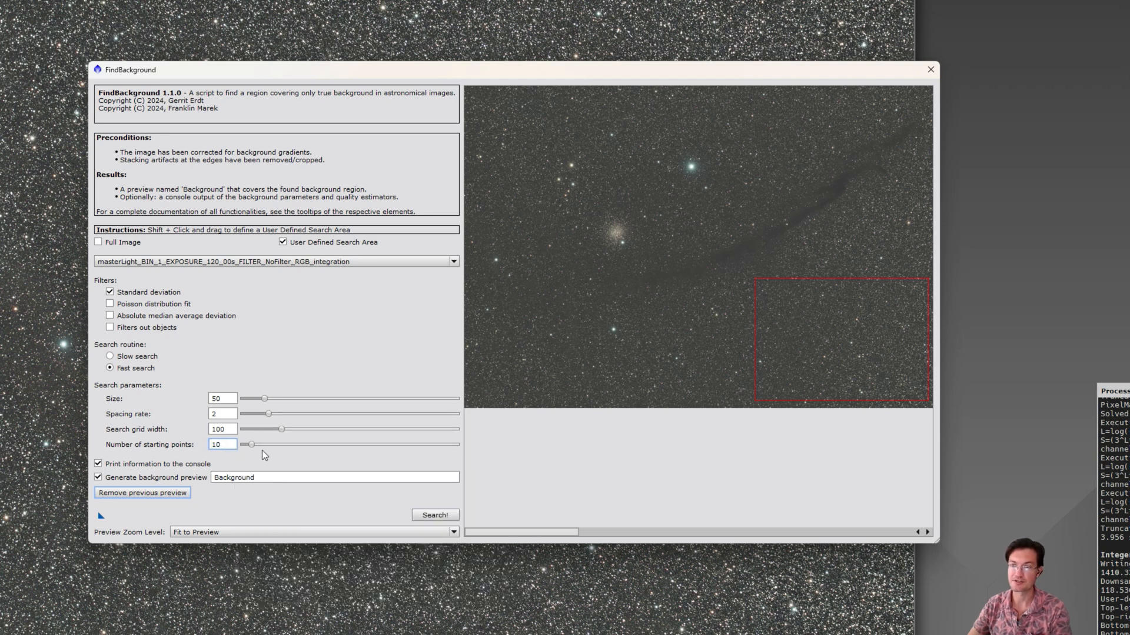
click(433, 516)
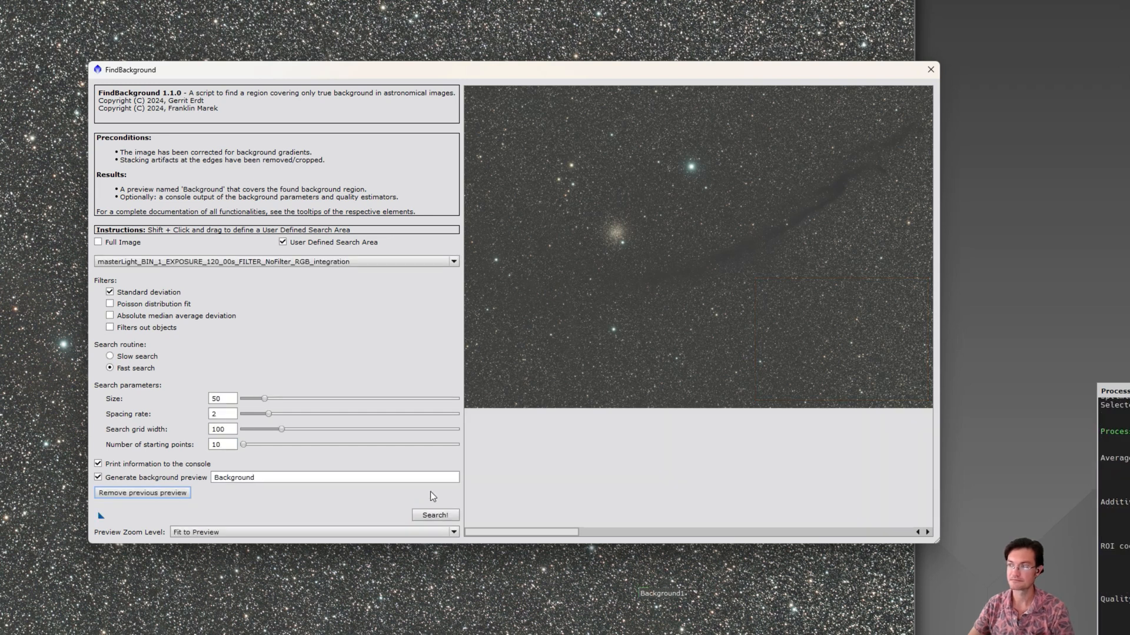
click(931, 70)
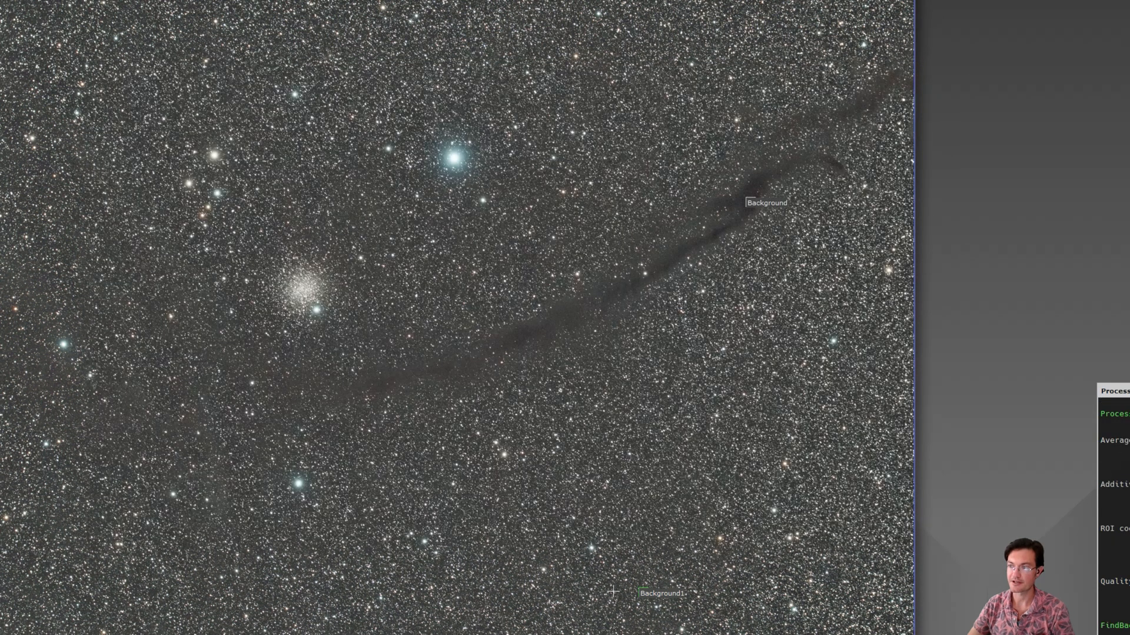
- Inspect the Background1 preview up close to check its placement among the stars
scroll(638, 613, up, 3)
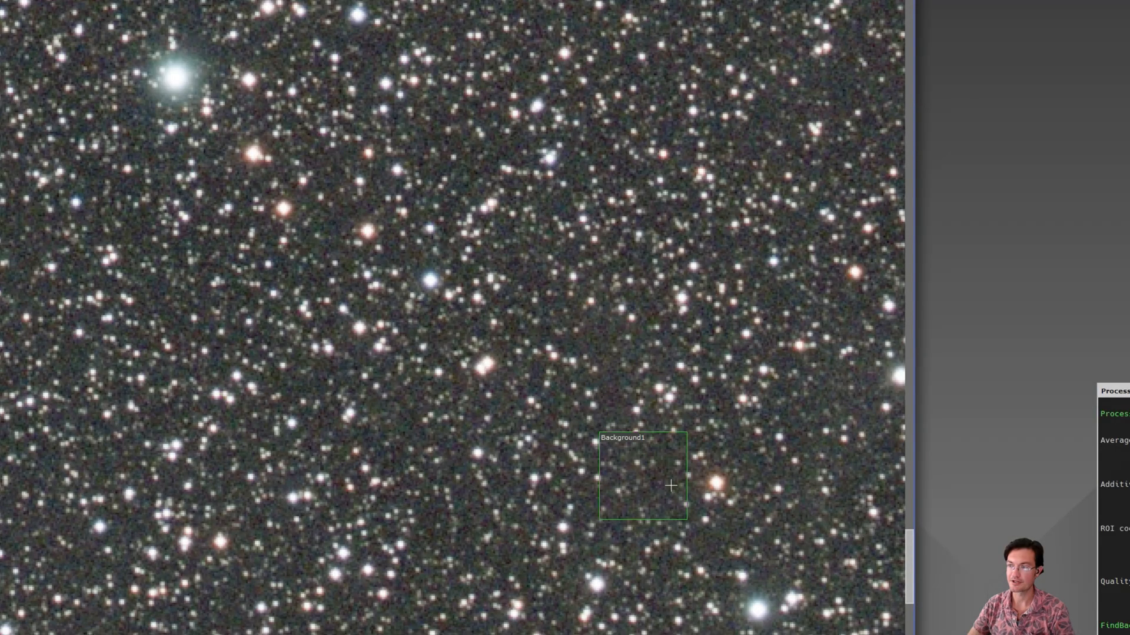
scroll(636, 474, down, 2)
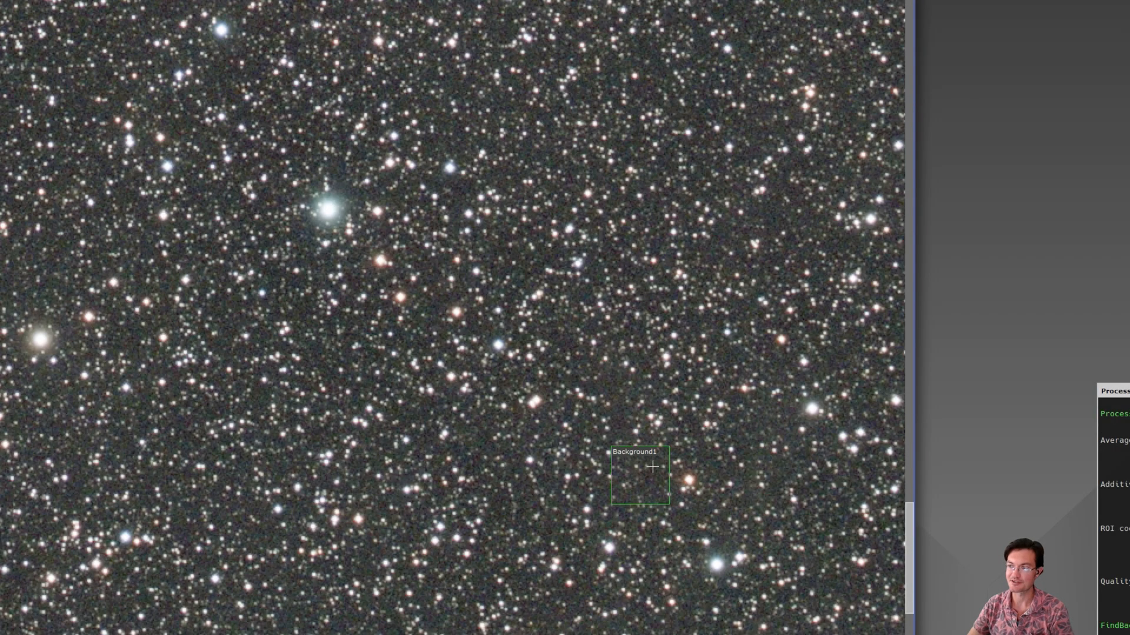
scroll(646, 479, down, 1)
scroll(651, 477, down, 1)
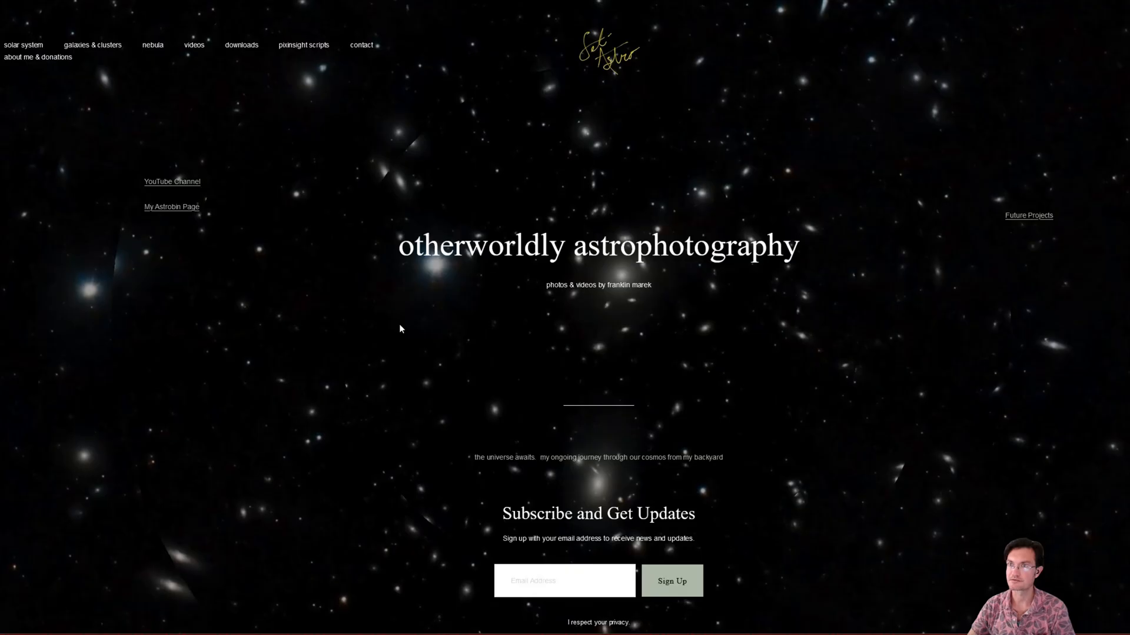
- Switch to the Seti Astro website and review the script versions and release dates on its PixInsight scripts page
click(303, 47)
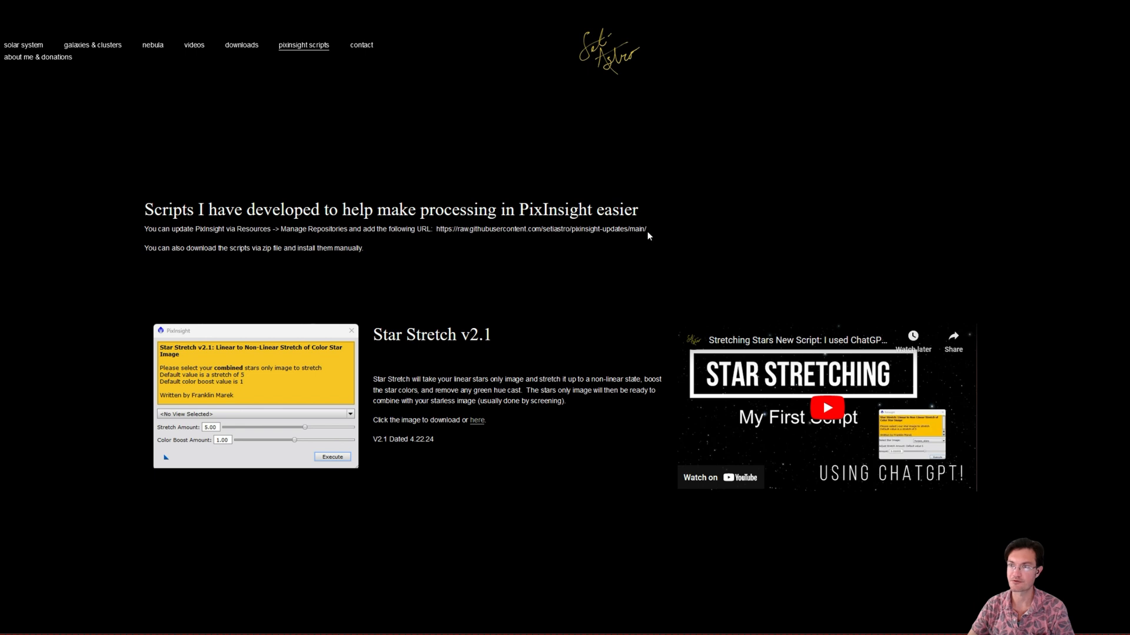
scroll(562, 353, down, 2)
scroll(556, 365, down, 5)
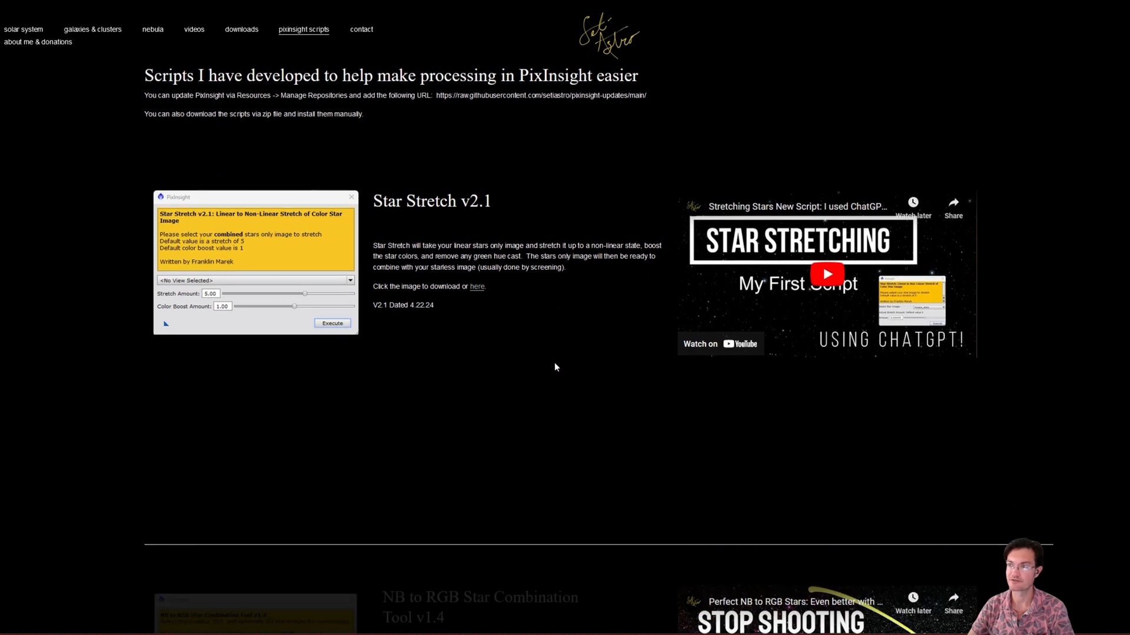
scroll(556, 369, down, 10)
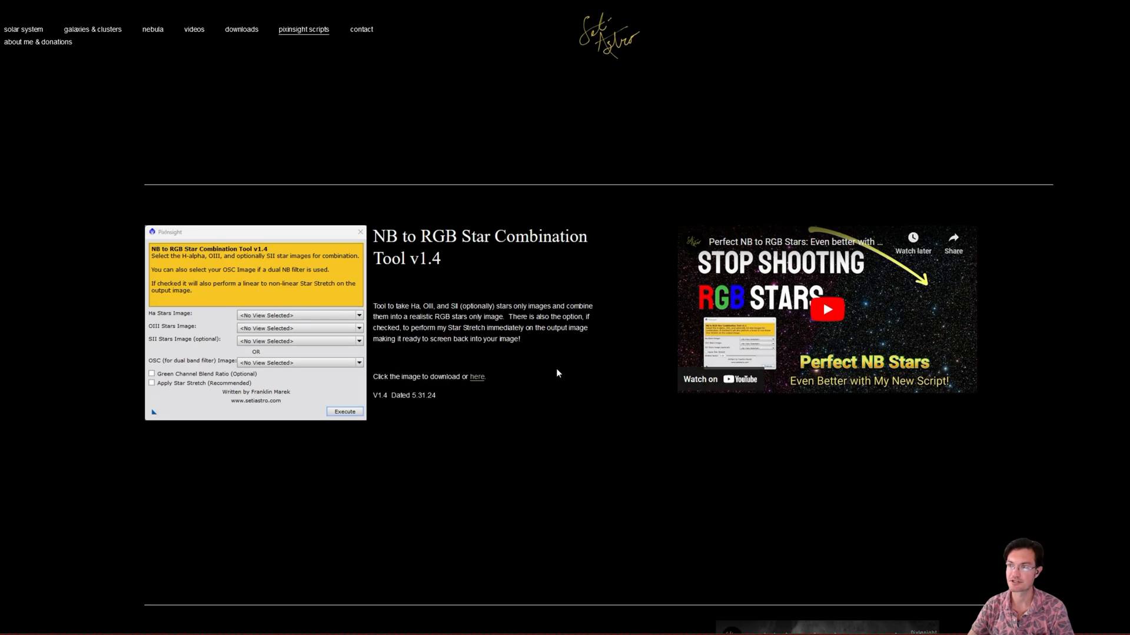
scroll(557, 375, down, 6)
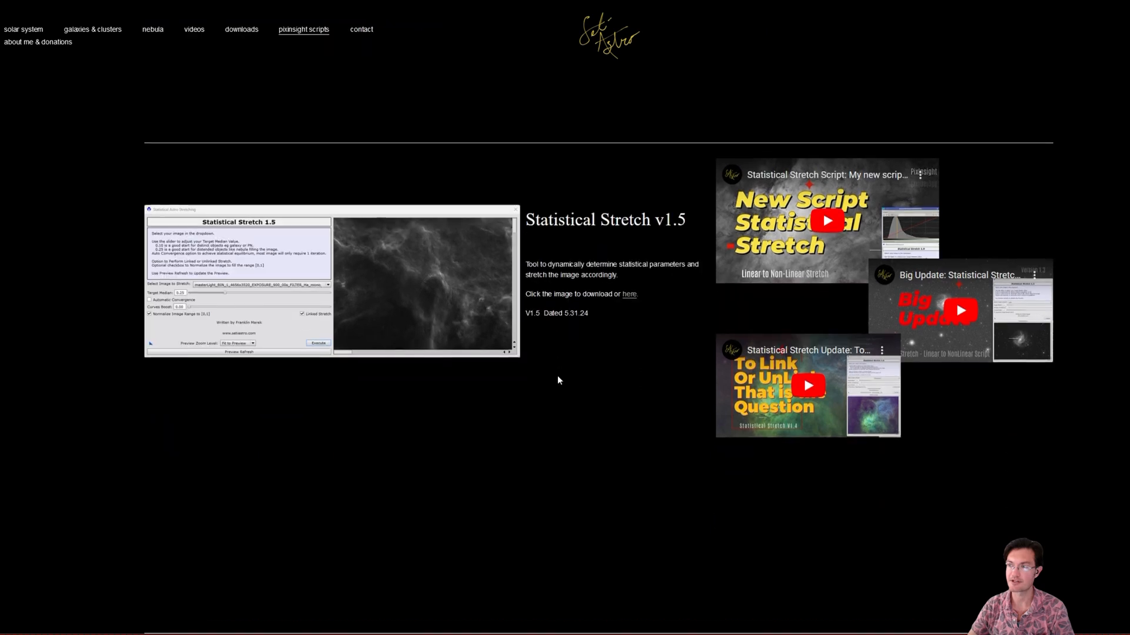
scroll(541, 412, down, 8)
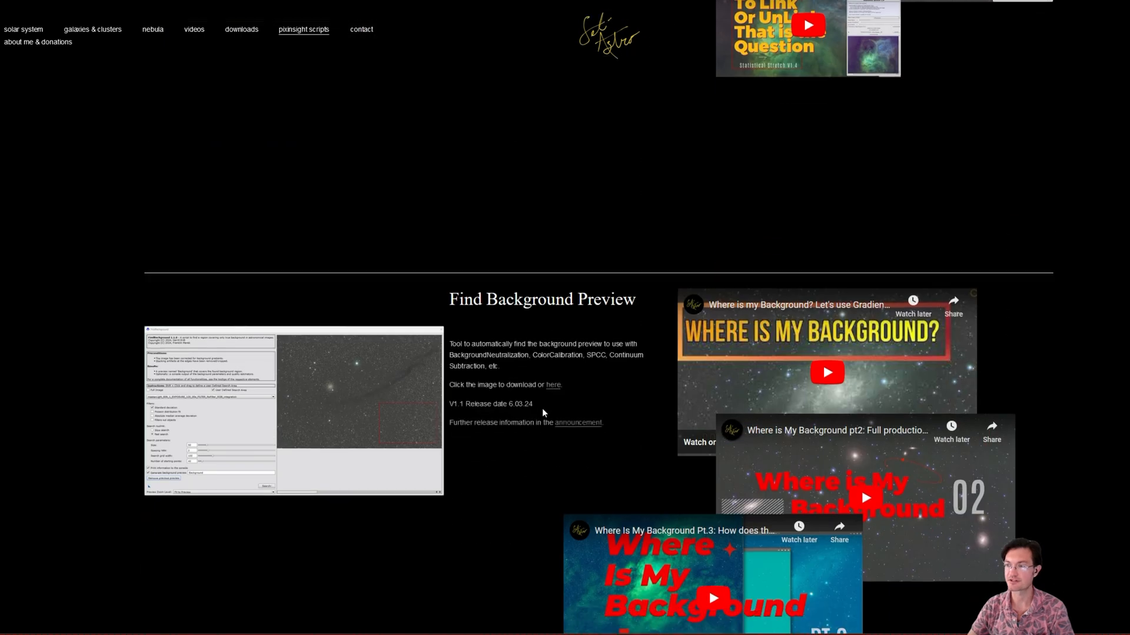
scroll(464, 449, down, 7)
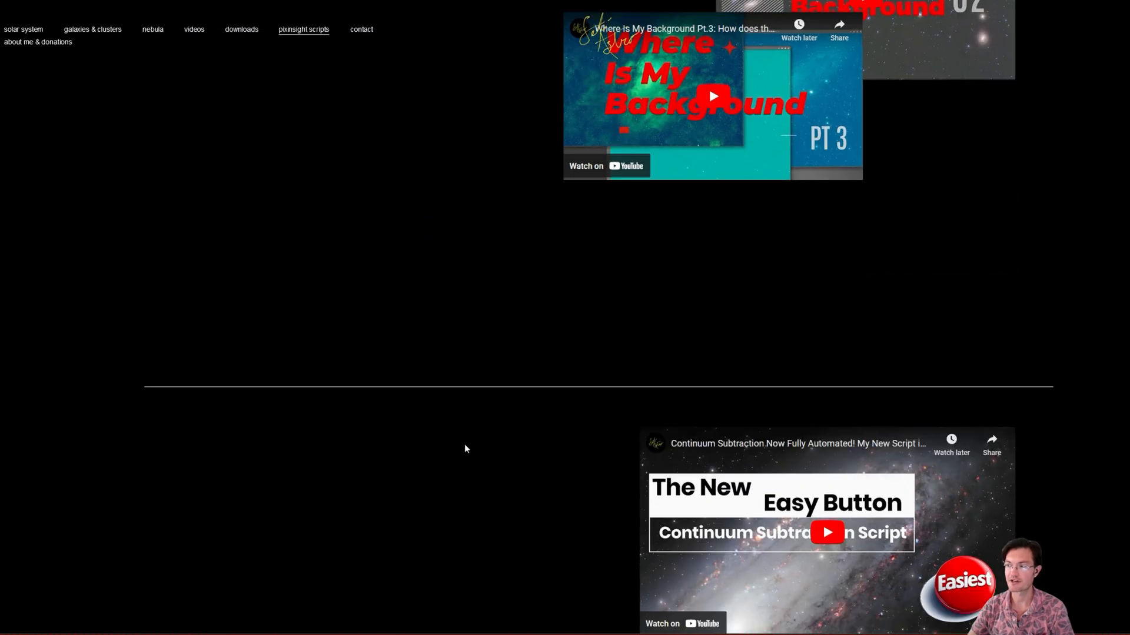